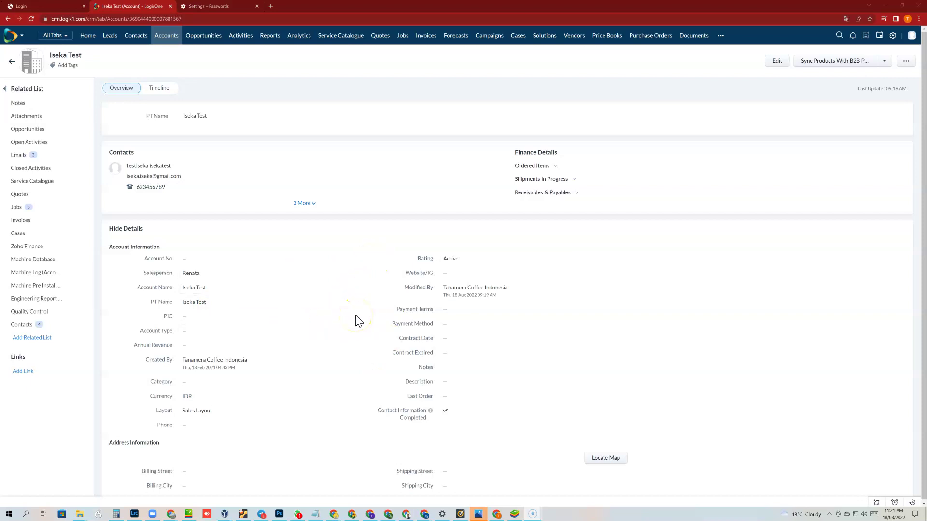
Step: Switch to the Android emulator and move its window over the account page's empty area
{"action": "key", "text": "alt+Tab"}
{"action": "key", "text": "alt+Tab"}
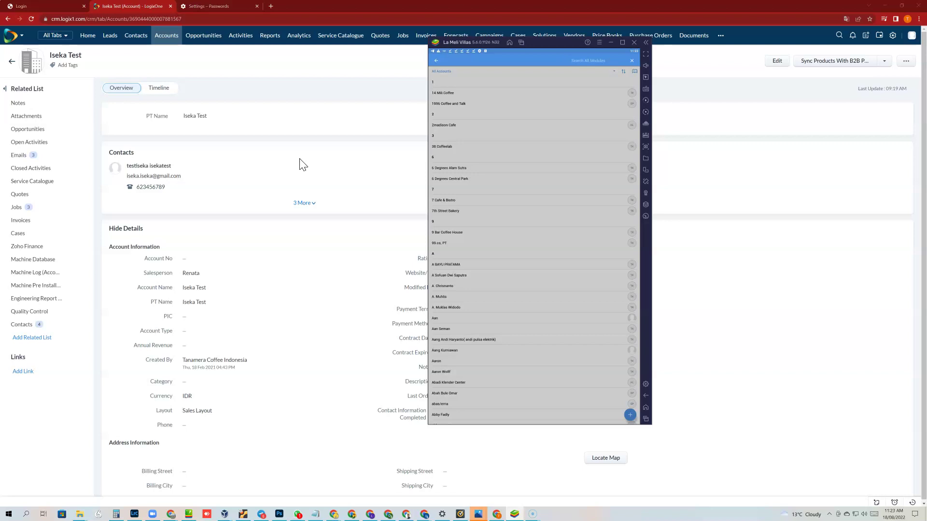
{"action": "left_click", "coordinate": [470, 42]}
{"action": "left_click_drag", "start_coordinate": [468, 43], "coordinate": [602, 68]}
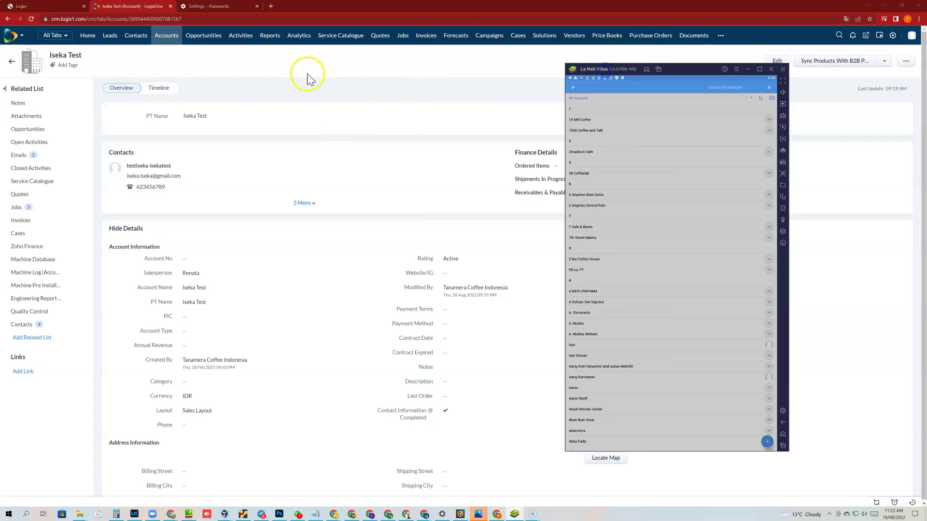
Step: Examine the Email Machine Reports contacts on the Iseka Test account page in the browser
{"action": "left_click", "coordinate": [285, 89]}
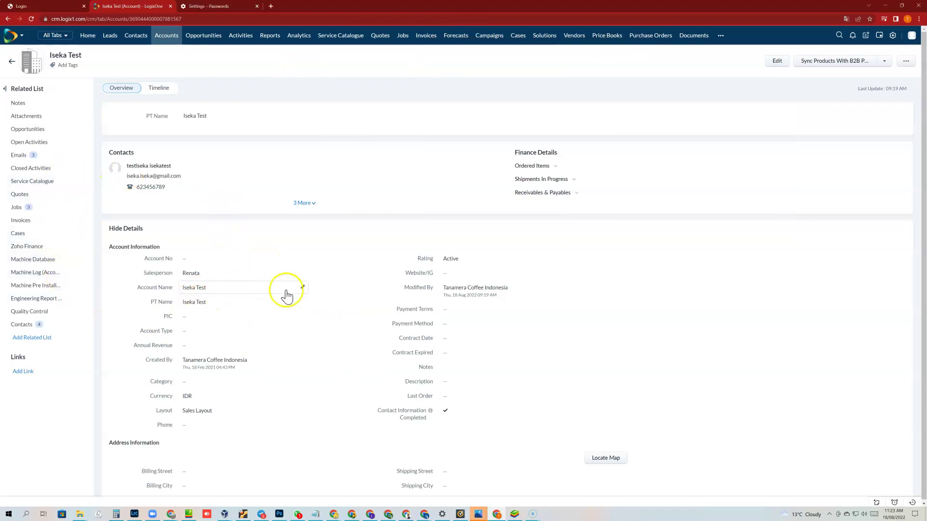
{"action": "scroll", "coordinate": [284, 303], "scroll_direction": "down", "scroll_amount": 2}
{"action": "scroll", "coordinate": [287, 304], "scroll_direction": "down", "scroll_amount": 8}
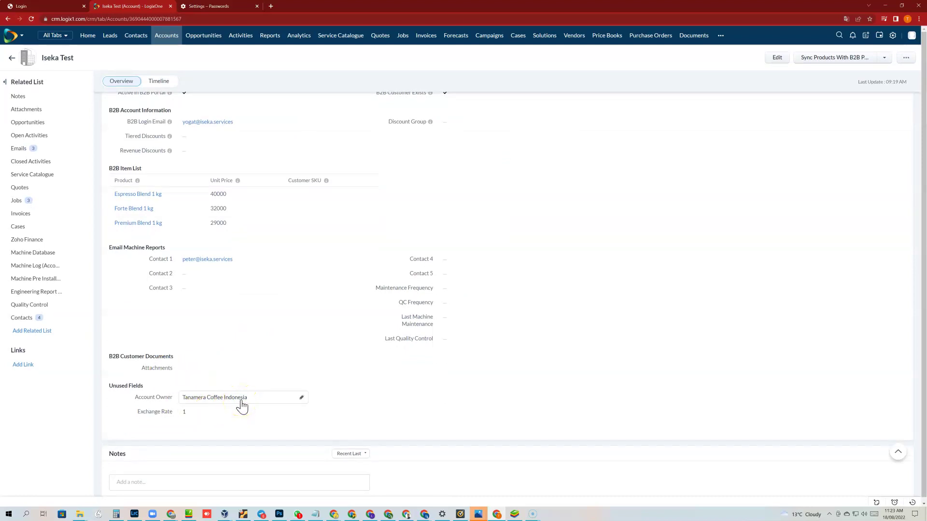
{"action": "scroll", "coordinate": [240, 406], "scroll_direction": "down", "scroll_amount": 2}
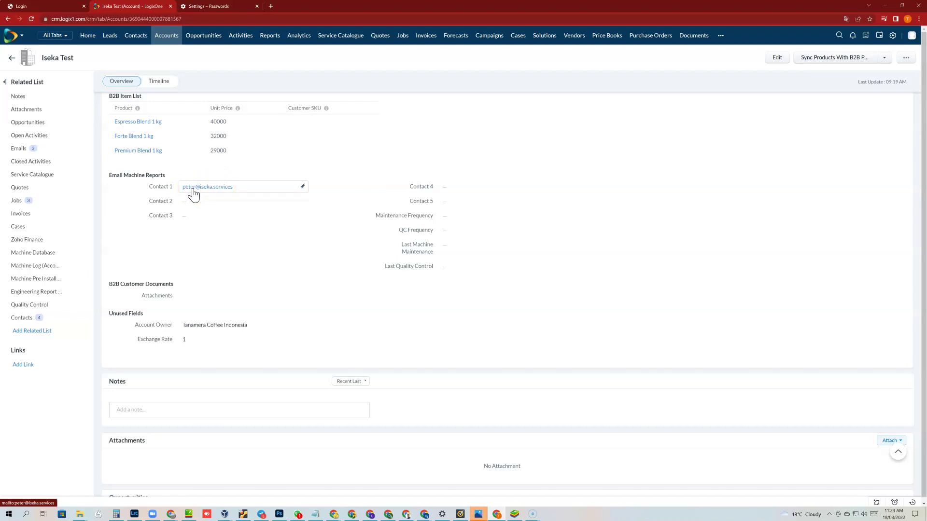
Step: In the emulator's mobile CRM, search the Accounts module for "iseka" and open the Iseka Test account
{"action": "key", "text": "alt+Tab"}
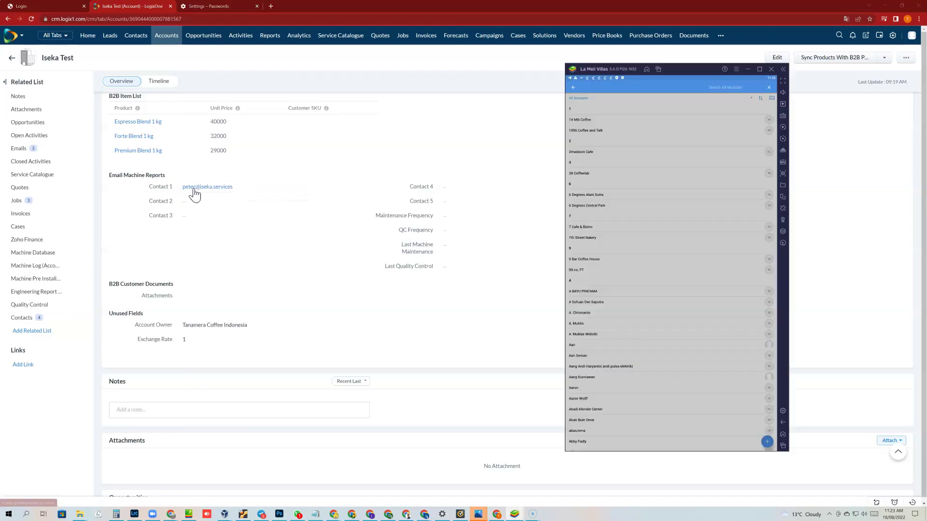
{"action": "left_click", "coordinate": [672, 87]}
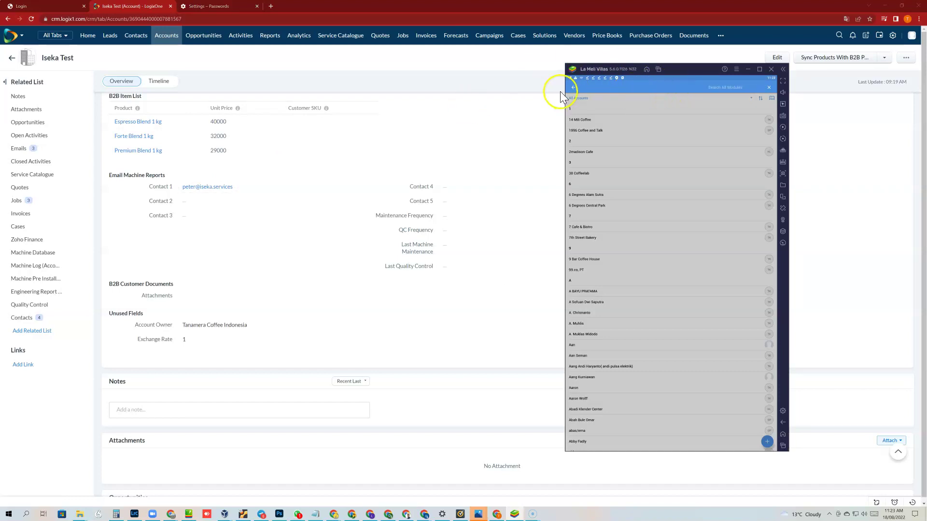
{"action": "left_click", "coordinate": [574, 88]}
{"action": "left_click", "coordinate": [575, 89]}
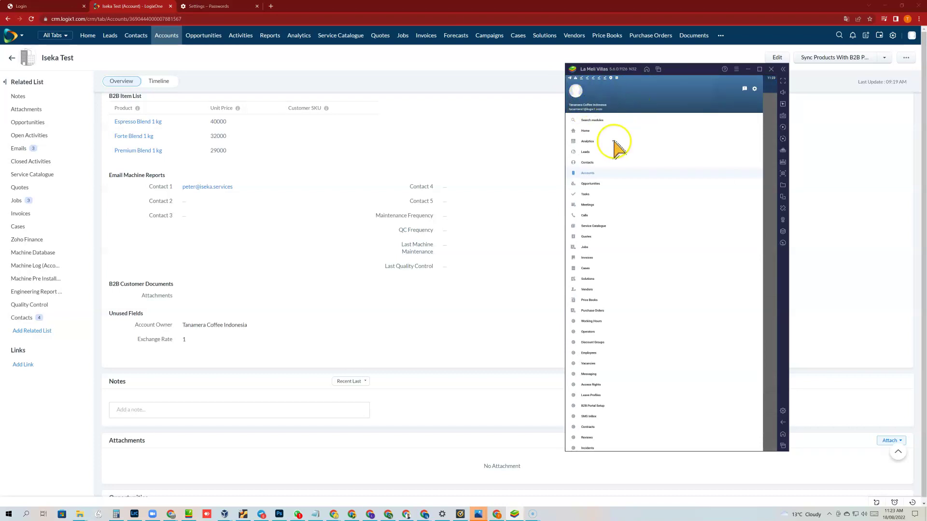
{"action": "left_click", "coordinate": [588, 173]}
{"action": "left_click", "coordinate": [586, 173]}
{"action": "left_click", "coordinate": [760, 88]}
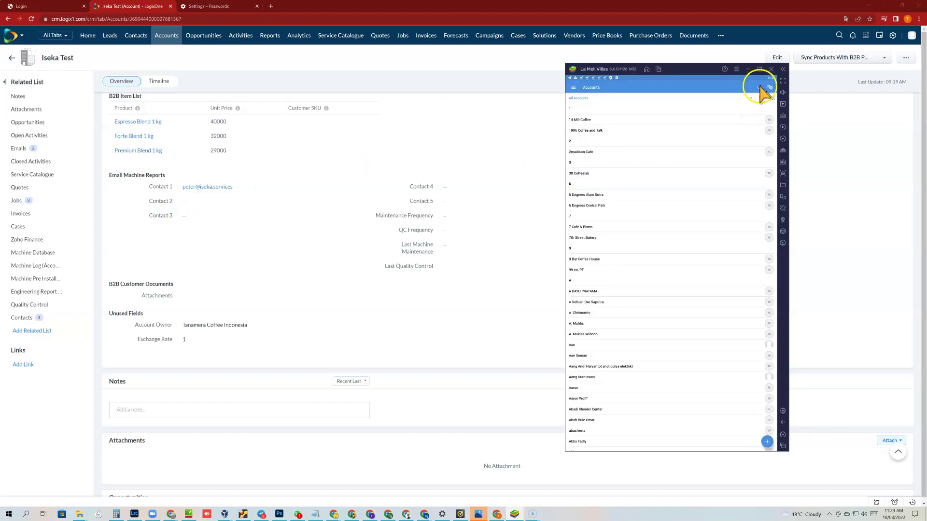
{"action": "type", "text": "iseka"}
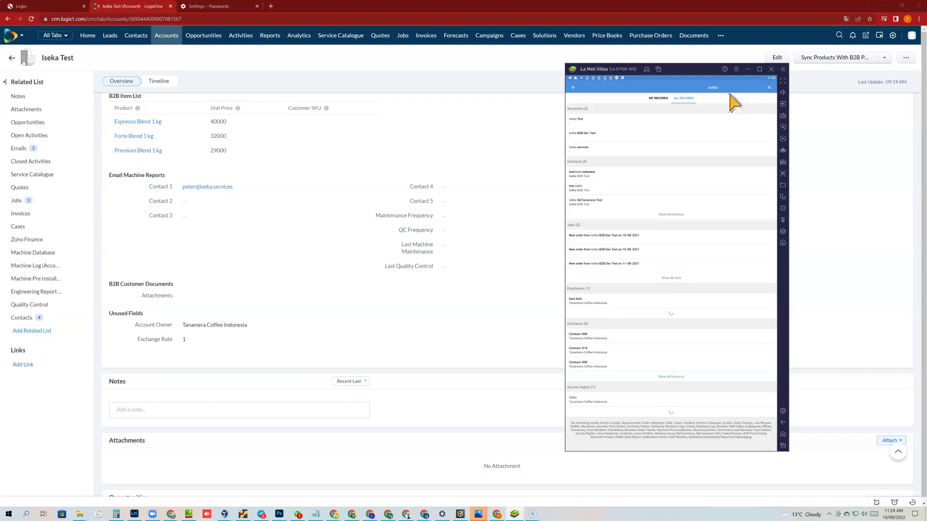
{"action": "left_click", "coordinate": [579, 120]}
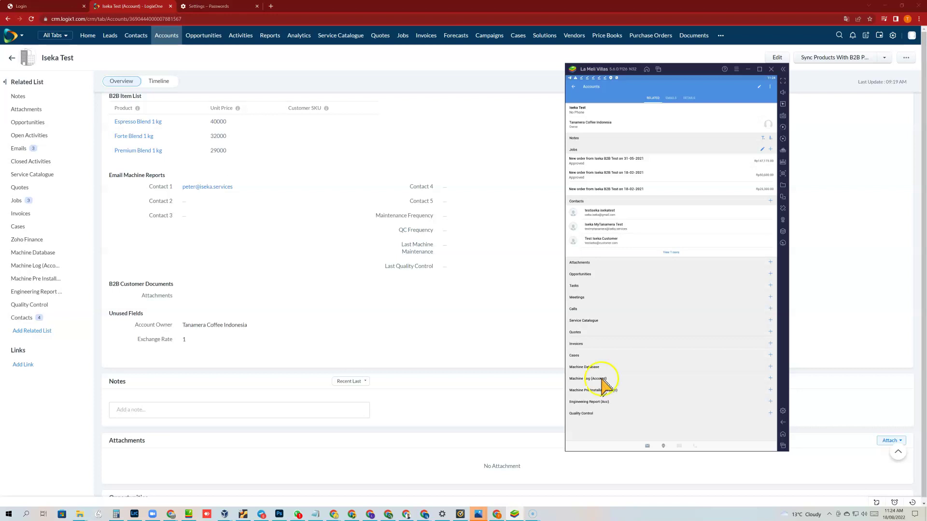
Step: Start a new Machine Log record for the Iseka Test account and show all of its fields
{"action": "left_click", "coordinate": [771, 379]}
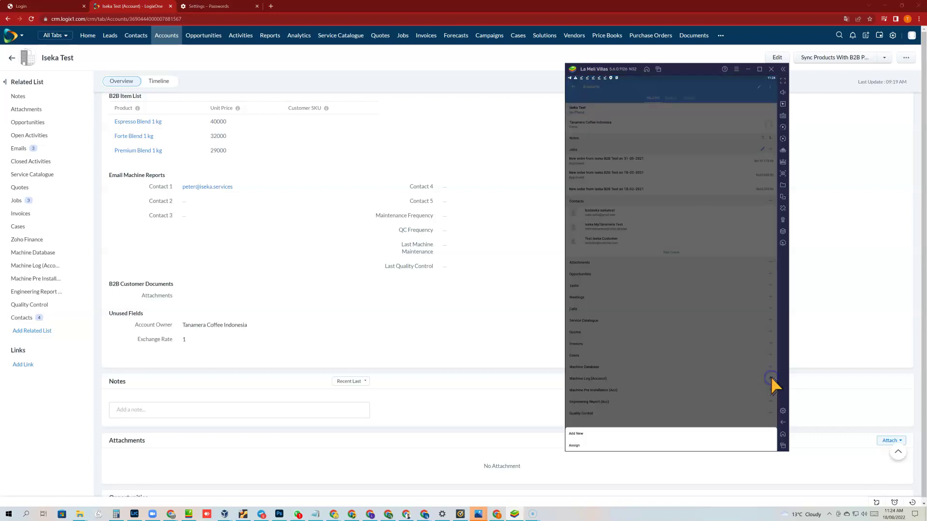
{"action": "left_click", "coordinate": [589, 436]}
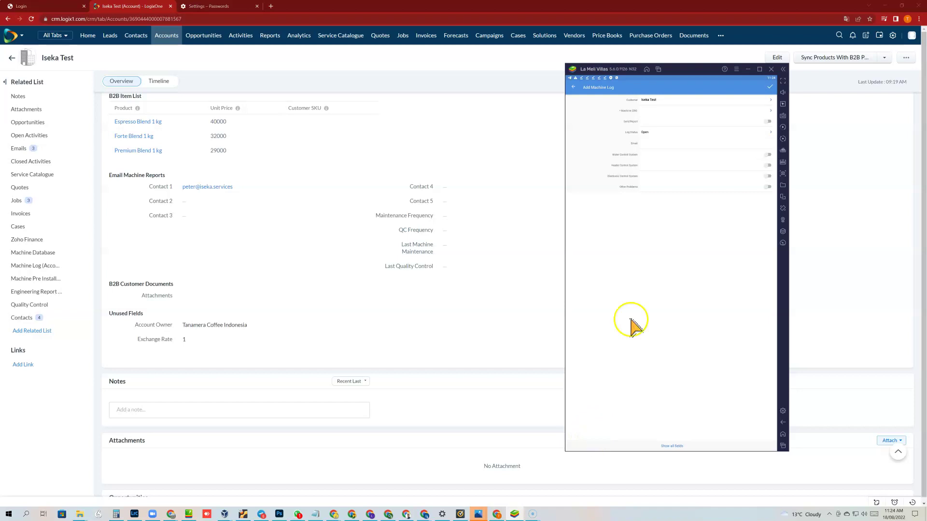
{"action": "left_click", "coordinate": [672, 446]}
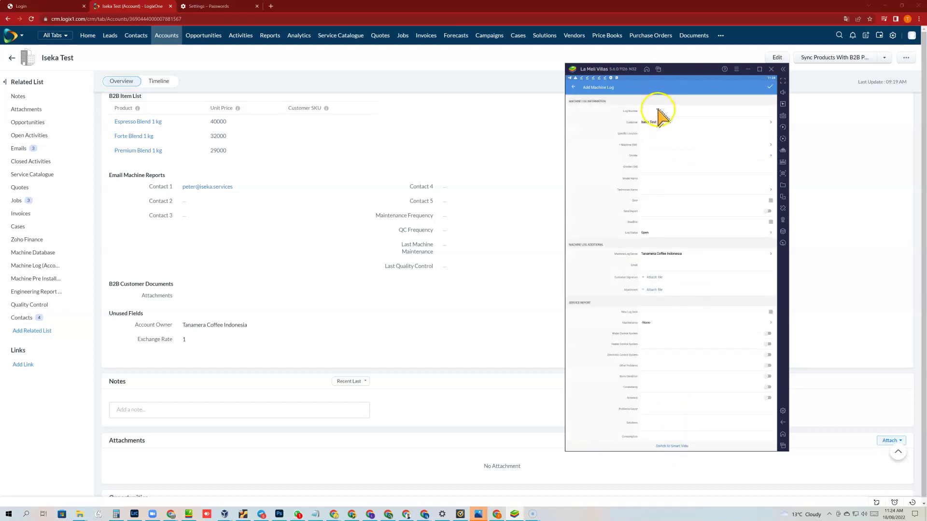
Step: Choose a Coffee Brewer from the machine list as the log's machine
{"action": "left_click", "coordinate": [708, 146]}
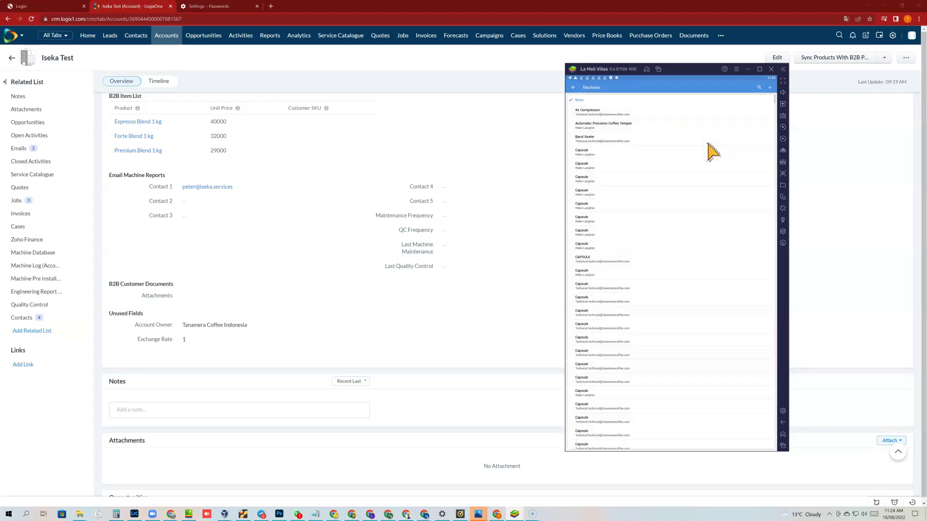
{"action": "scroll", "coordinate": [625, 296], "scroll_direction": "down", "scroll_amount": 10}
{"action": "scroll", "coordinate": [624, 288], "scroll_direction": "down", "scroll_amount": 5}
{"action": "scroll", "coordinate": [627, 295], "scroll_direction": "down", "scroll_amount": 10}
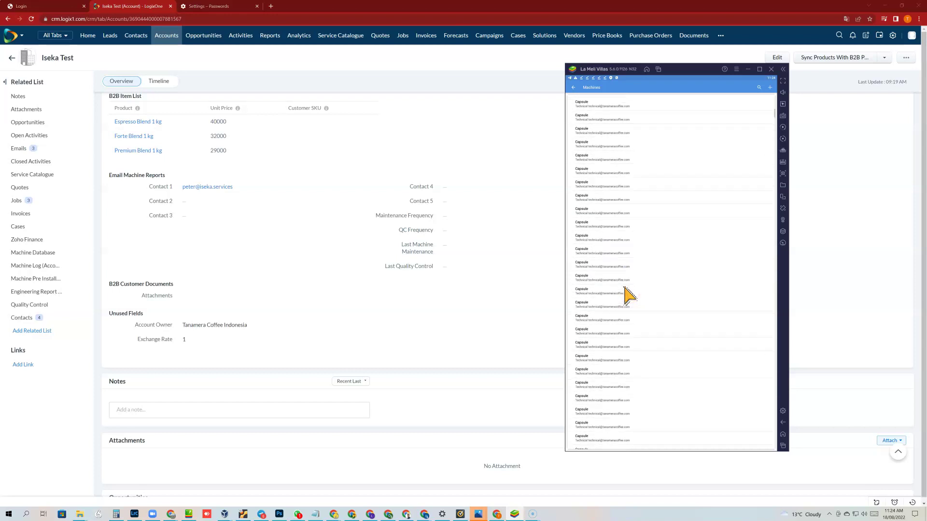
{"action": "scroll", "coordinate": [627, 296], "scroll_direction": "down", "scroll_amount": 10}
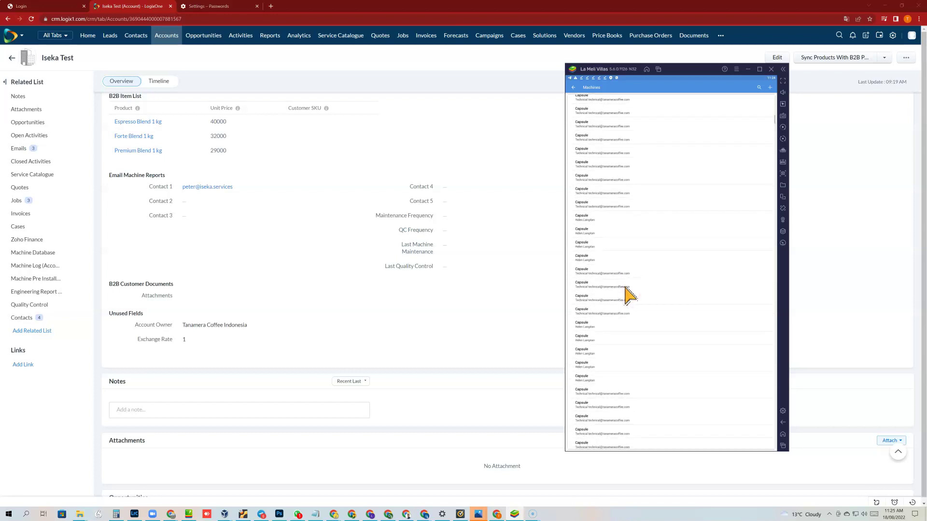
{"action": "scroll", "coordinate": [628, 295], "scroll_direction": "down", "scroll_amount": 10}
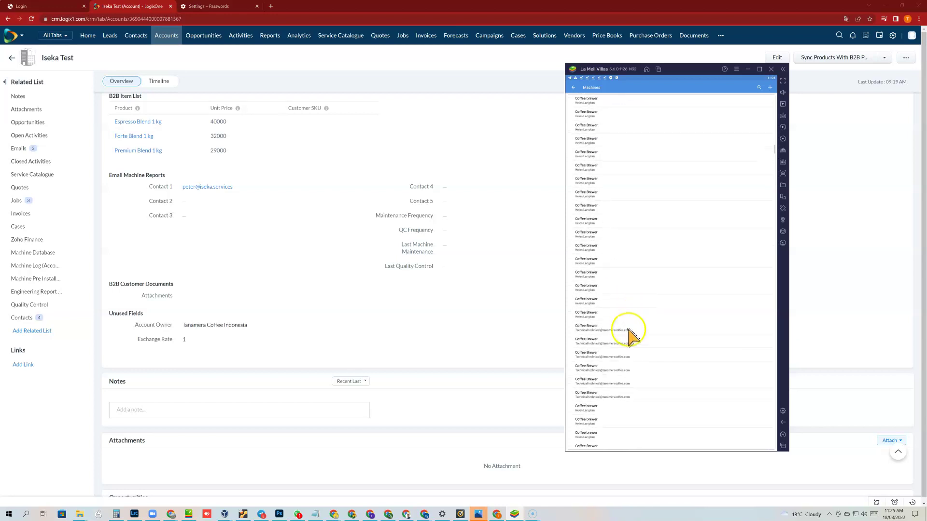
{"action": "left_click", "coordinate": [594, 327]}
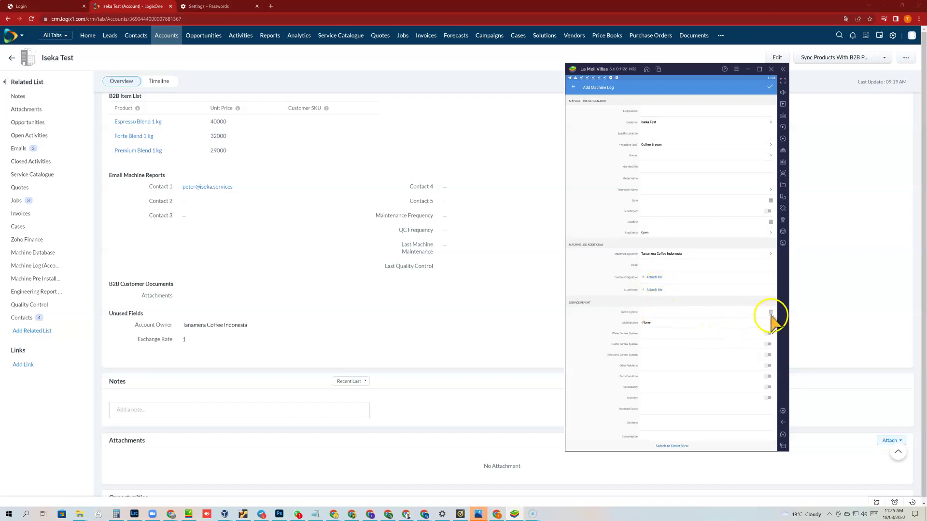
Step: Set the service report's log date to Aug 18, 2022 and enable Water Control System with the description "Tested unit and all ok"
{"action": "left_click", "coordinate": [706, 315]}
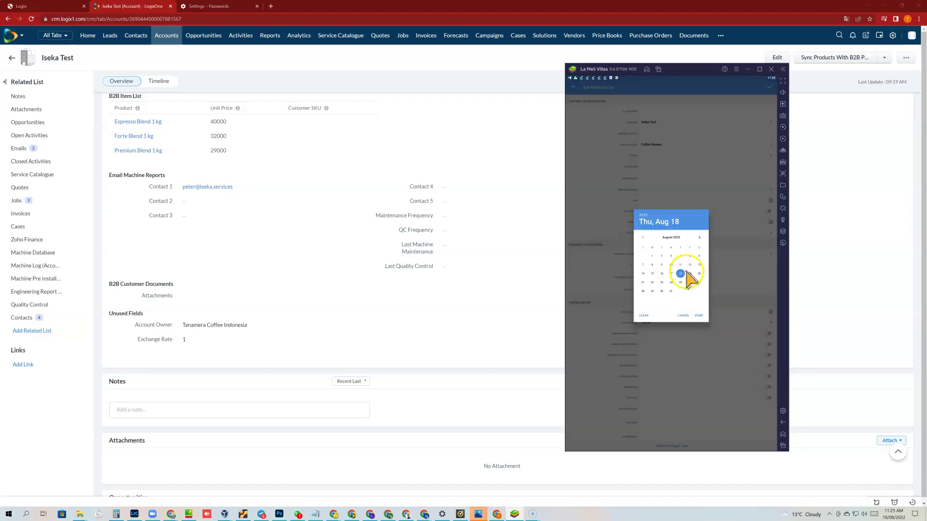
{"action": "left_click", "coordinate": [698, 315]}
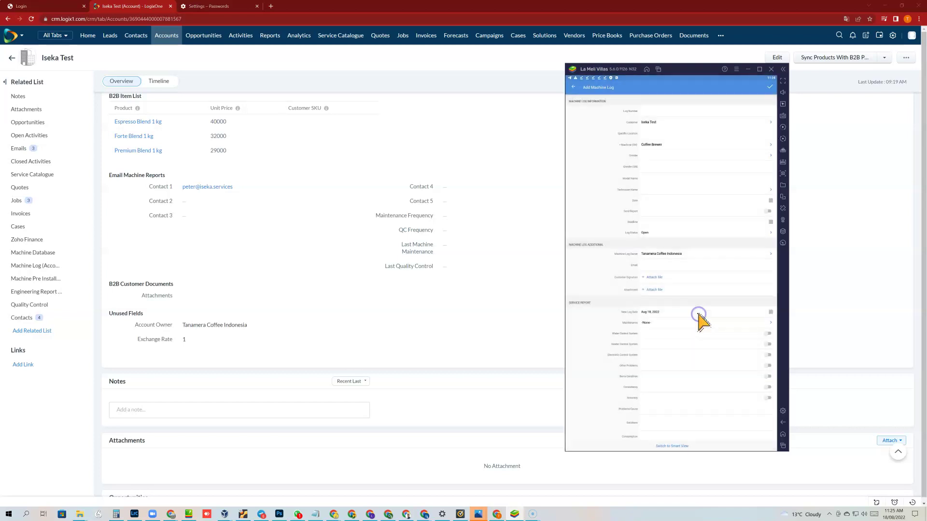
{"action": "left_click", "coordinate": [768, 334]}
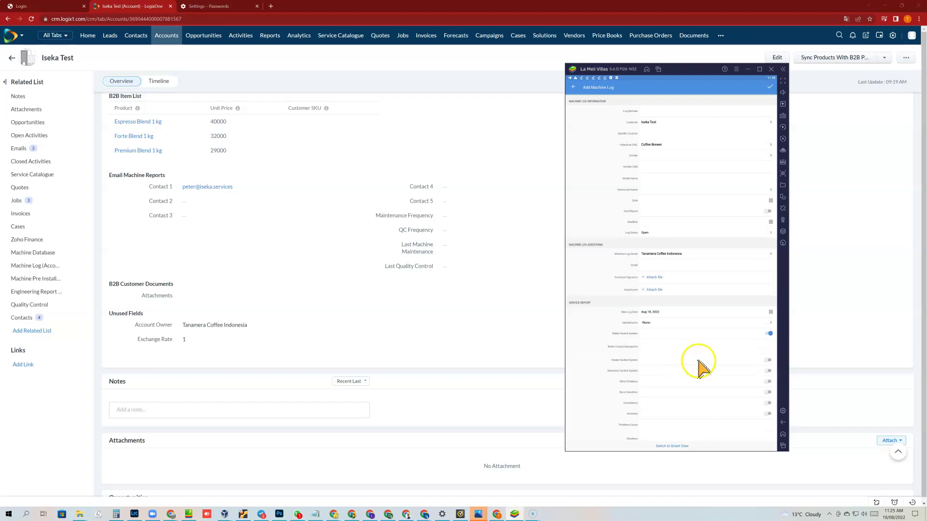
{"action": "left_click", "coordinate": [658, 345]}
Step: Enable Heater Control System with the description "Heater system need upgrade on next maintenance schedule", correcting the misspelled word
{"action": "left_click", "coordinate": [765, 361]}
{"action": "left_click", "coordinate": [655, 370]}
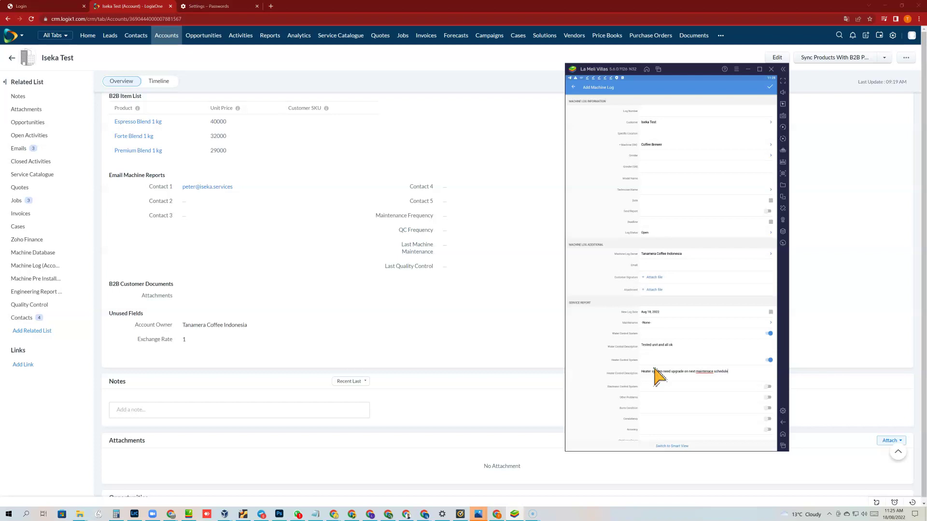
{"action": "left_click", "coordinate": [703, 372]}
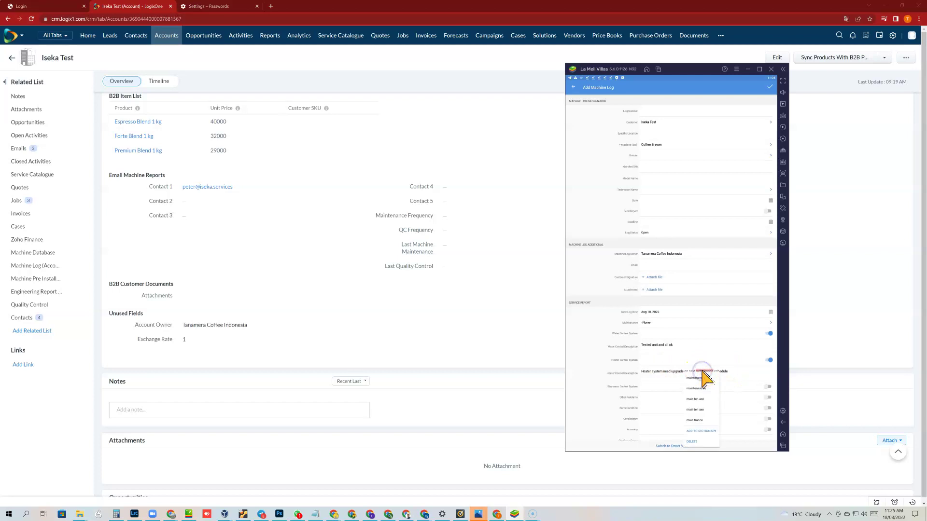
{"action": "left_click", "coordinate": [699, 378]}
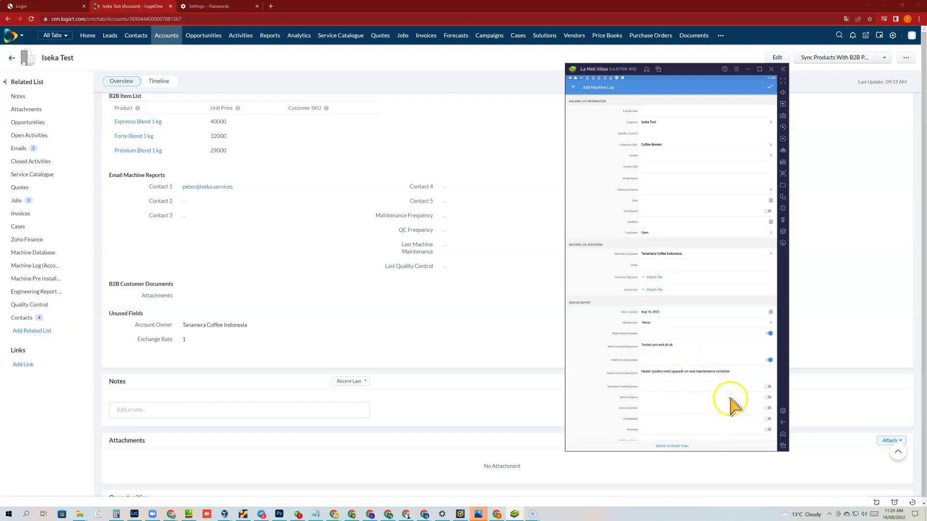
Step: Enable Burrs Condition and Accuracy in the service report, and enter 100% as the accuracy description
{"action": "left_click", "coordinate": [768, 408]}
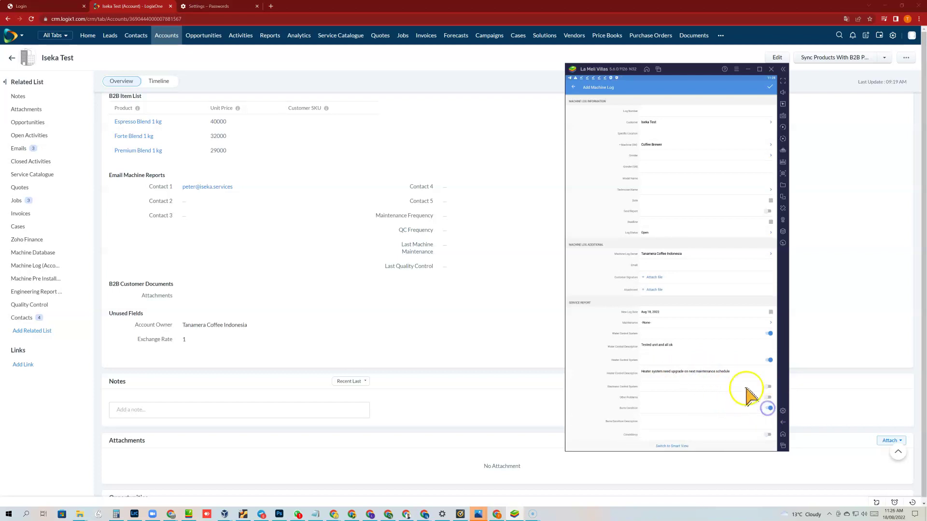
{"action": "scroll", "coordinate": [724, 367], "scroll_direction": "down", "scroll_amount": 2}
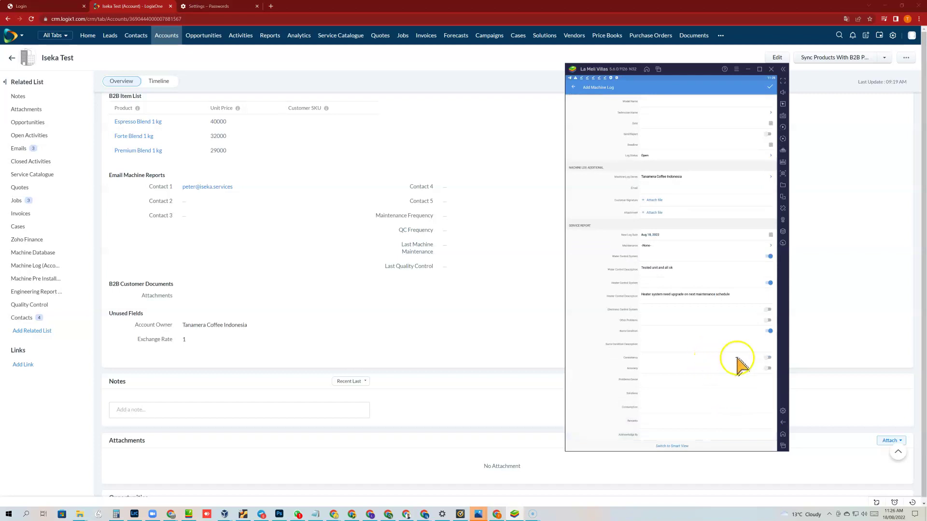
{"action": "left_click", "coordinate": [768, 368]}
{"action": "left_click", "coordinate": [676, 381]}
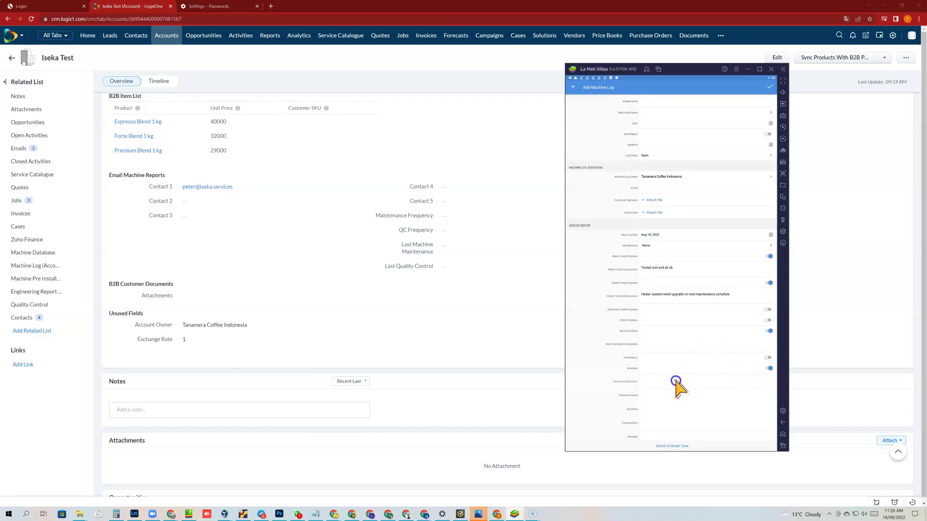
{"action": "left_click", "coordinate": [678, 390]}
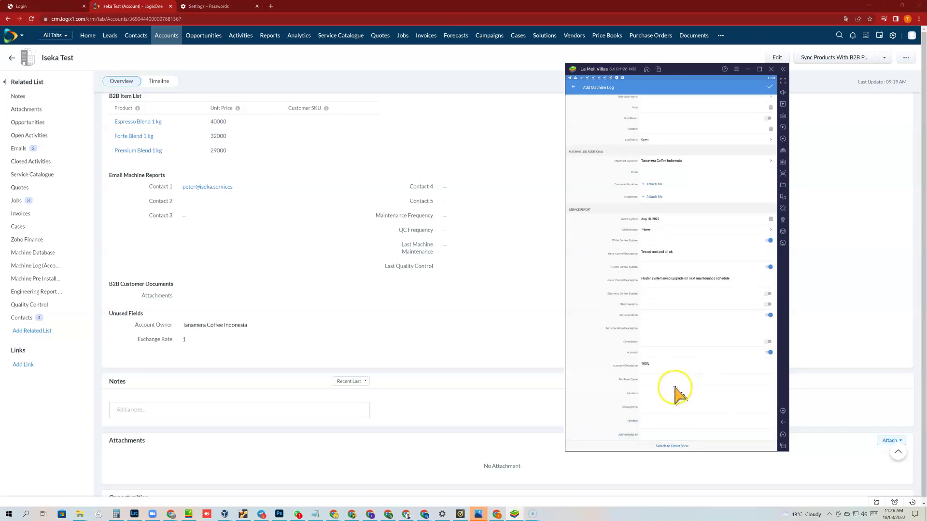
Step: Attach the gallery photos images (1).jpeg and images.jpeg to the machine log
{"action": "scroll", "coordinate": [679, 272], "scroll_direction": "up", "scroll_amount": 5}
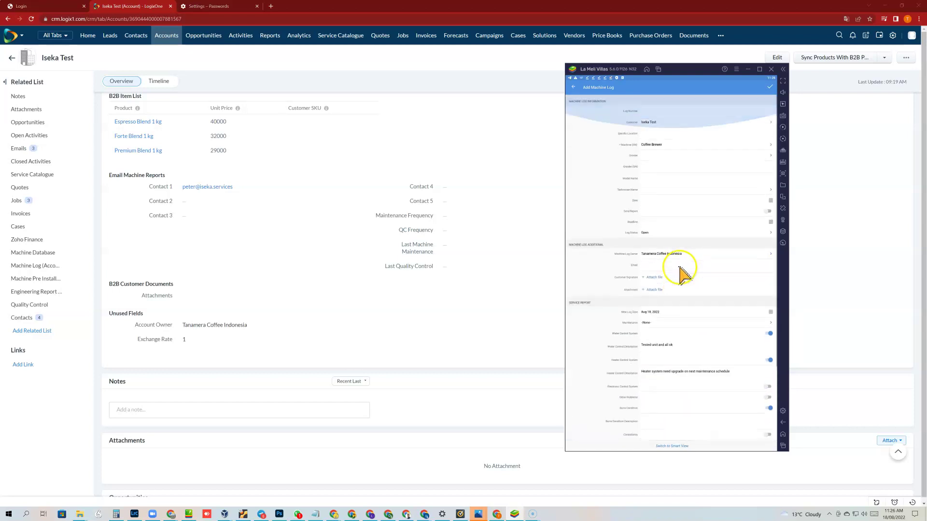
{"action": "left_click", "coordinate": [655, 289]}
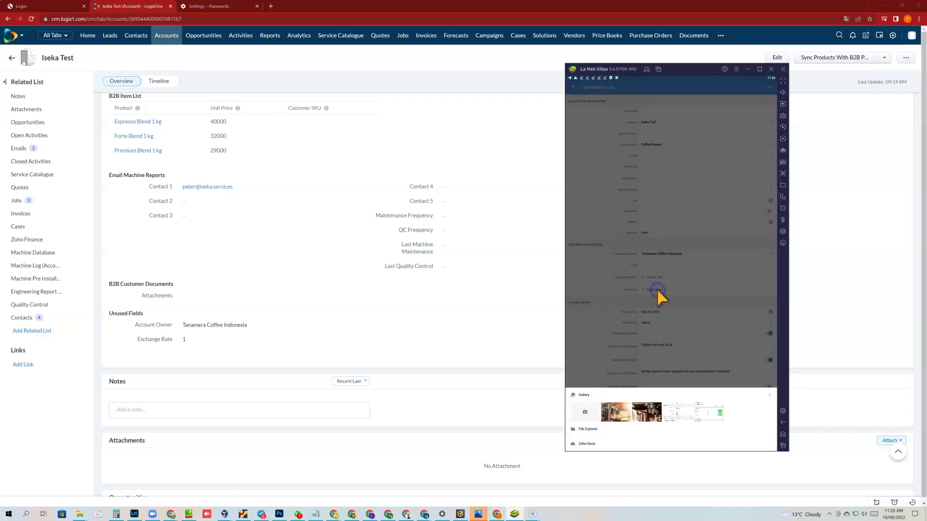
{"action": "left_click", "coordinate": [616, 411]}
{"action": "left_click", "coordinate": [732, 288]}
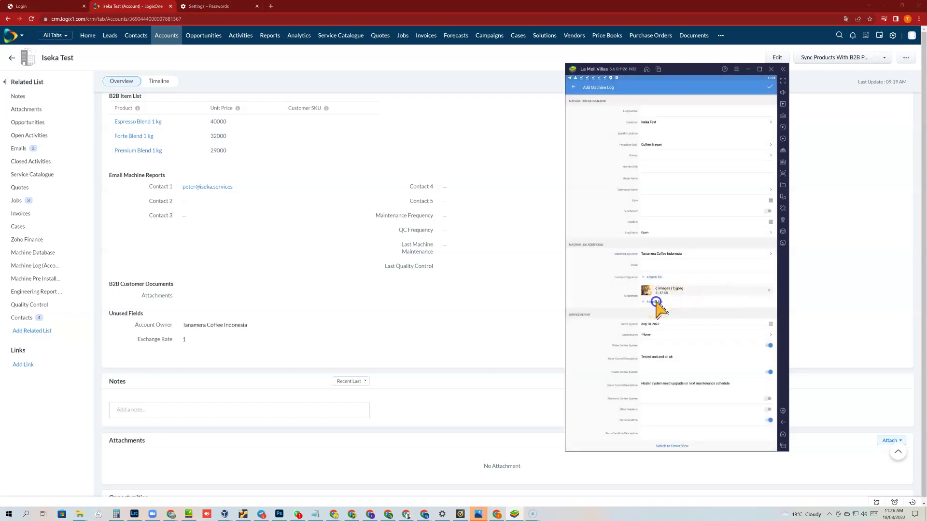
{"action": "left_click", "coordinate": [656, 302]}
{"action": "left_click", "coordinate": [648, 412]}
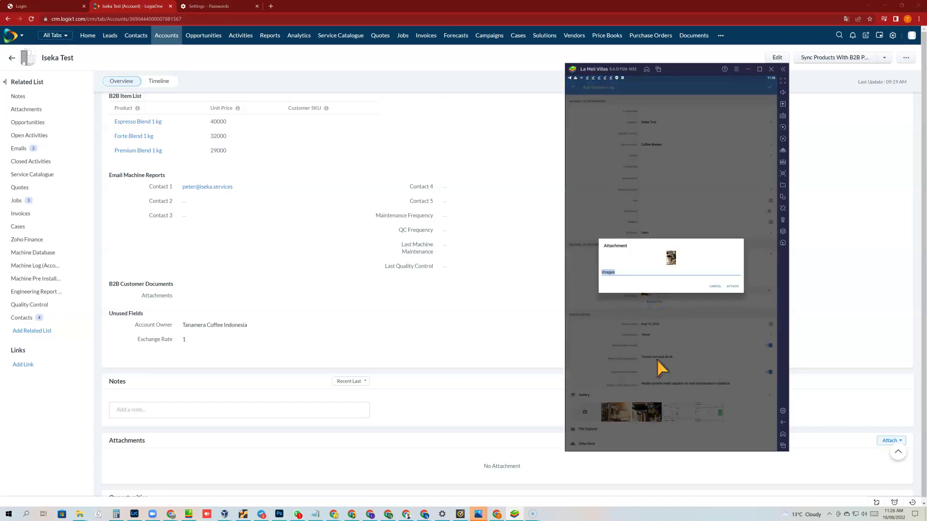
{"action": "left_click", "coordinate": [732, 285]}
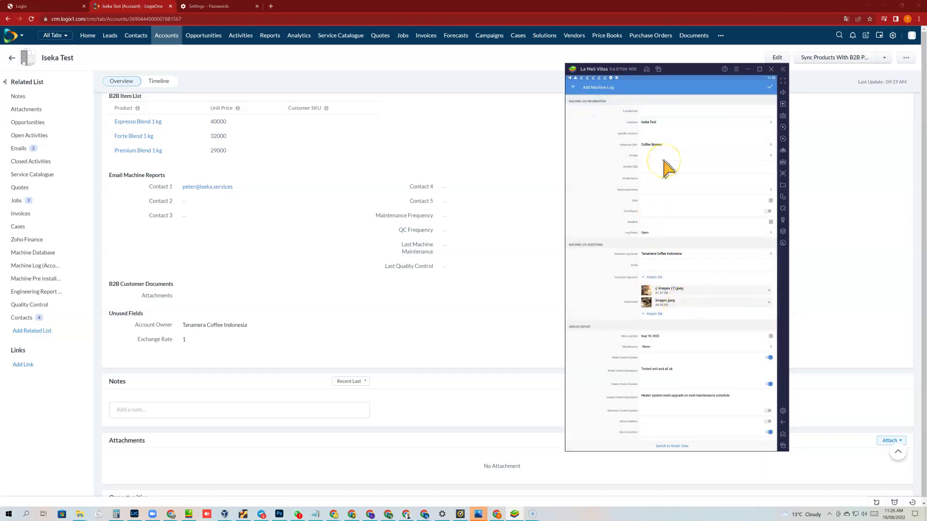
Step: Assign the technician to the machine log and save the record
{"action": "left_click", "coordinate": [695, 190]}
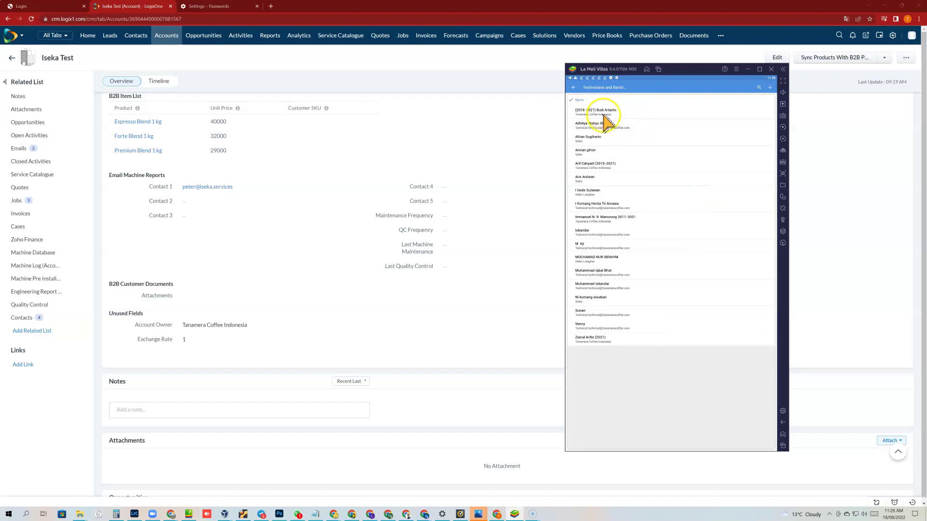
{"action": "left_click", "coordinate": [591, 326]}
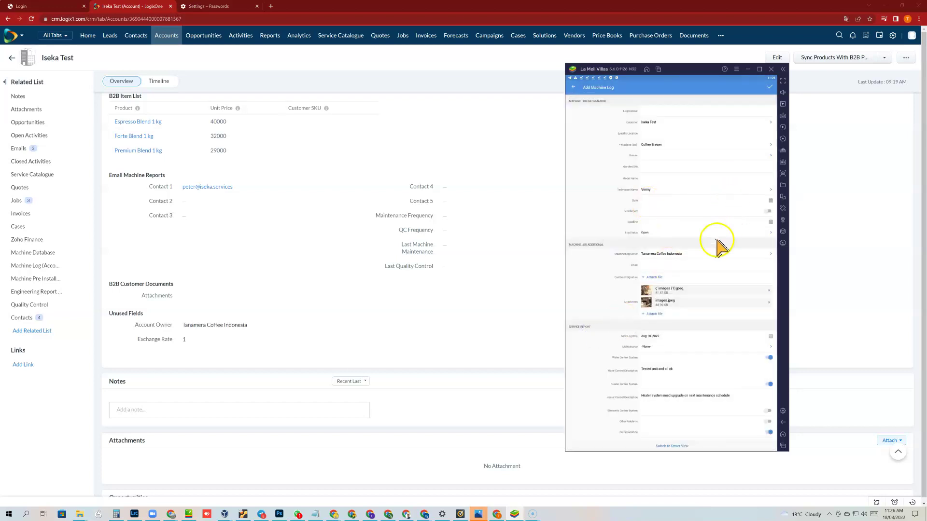
{"action": "left_click", "coordinate": [771, 88]}
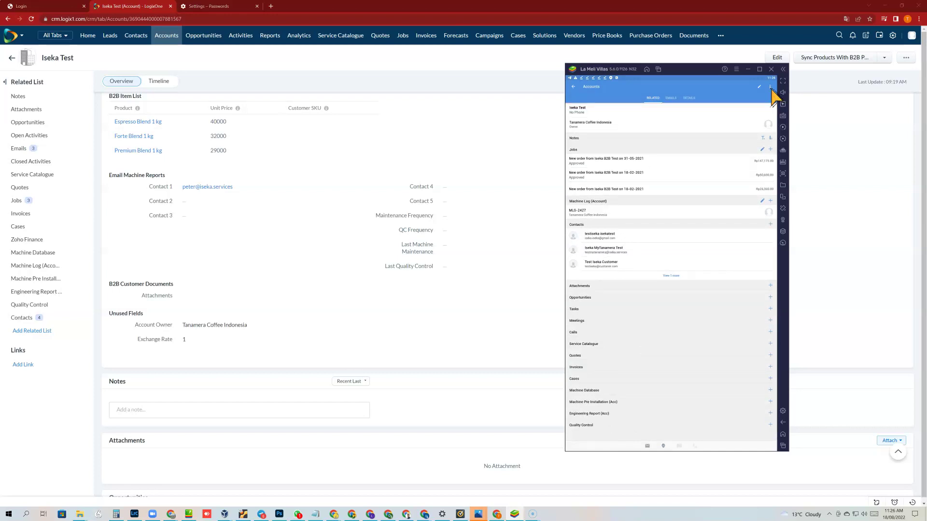
Step: Open the newly saved machine log from the account and launch its MLG Report
{"action": "left_click", "coordinate": [579, 213]}
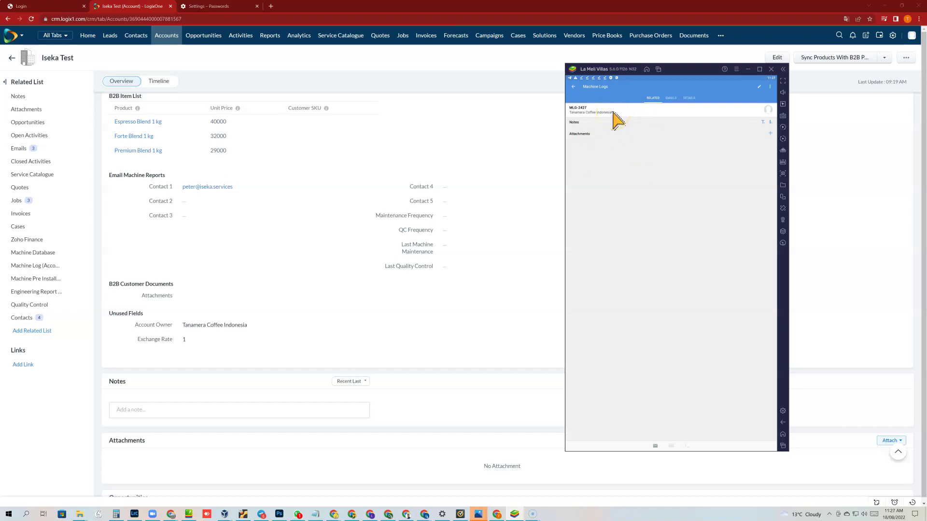
{"action": "left_click", "coordinate": [770, 87]}
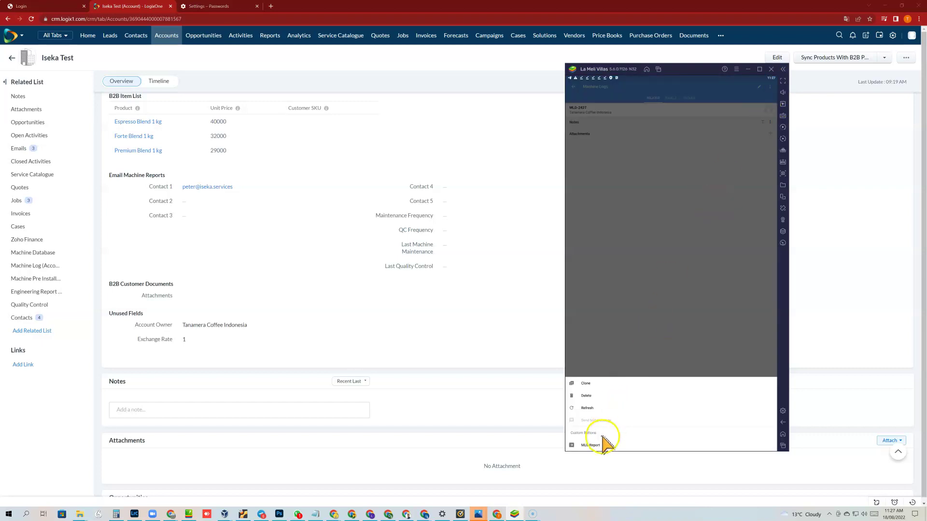
{"action": "left_click", "coordinate": [599, 446]}
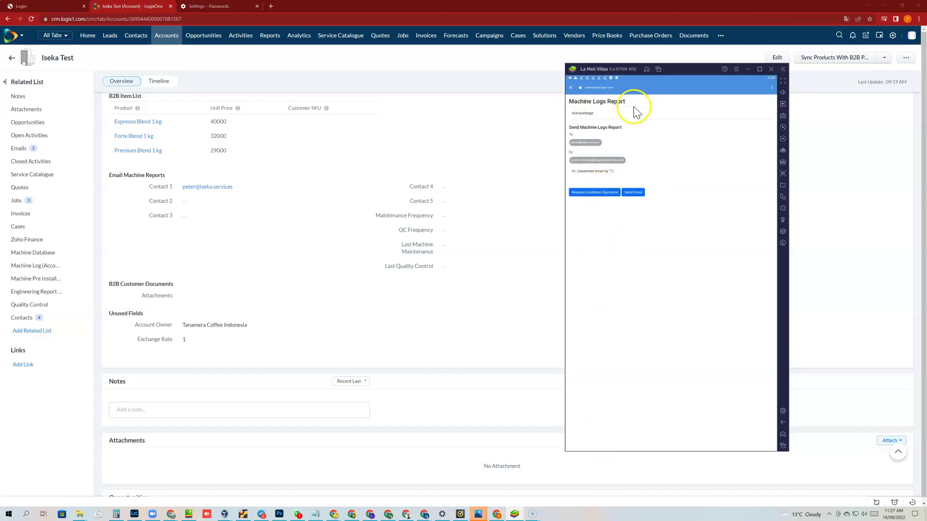
Step: Capture the customer's handwritten signature and name, save them, and email the machine log report
{"action": "left_click", "coordinate": [596, 196]}
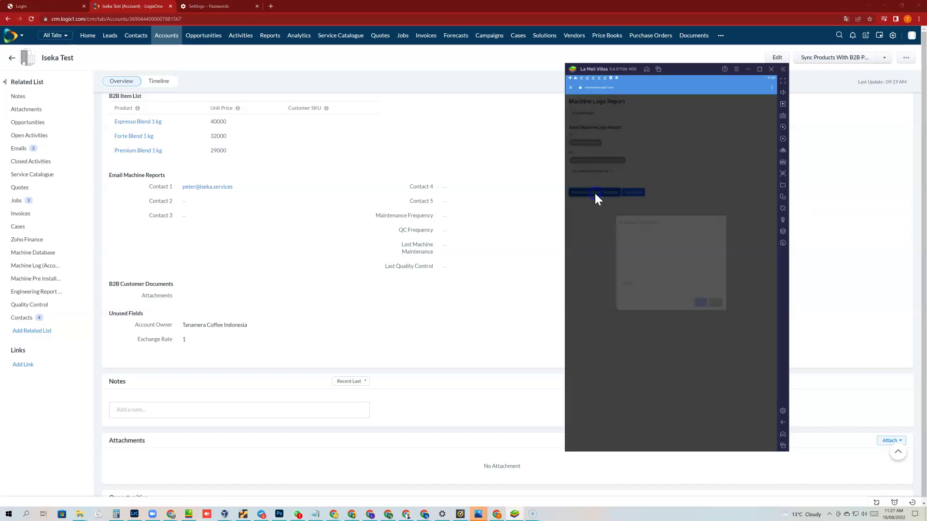
{"action": "mouse_move", "coordinate": [635, 270]}
{"action": "left_mouse_down"}
{"action": "mouse_move", "coordinate": [683, 249]}
{"action": "mouse_move", "coordinate": [695, 270]}
{"action": "mouse_move", "coordinate": [709, 263]}
{"action": "left_mouse_up"}
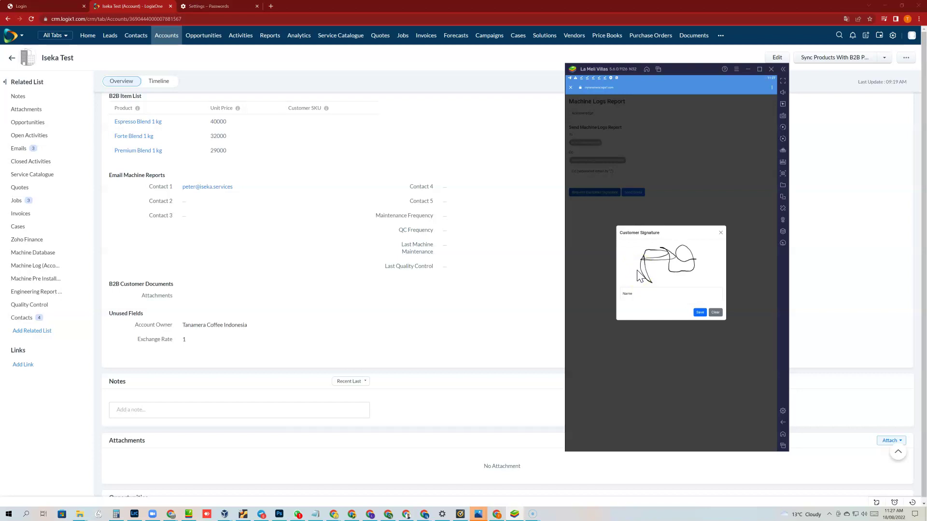
{"action": "left_click", "coordinate": [634, 294]}
{"action": "left_click", "coordinate": [630, 281]}
{"action": "left_click", "coordinate": [699, 312]}
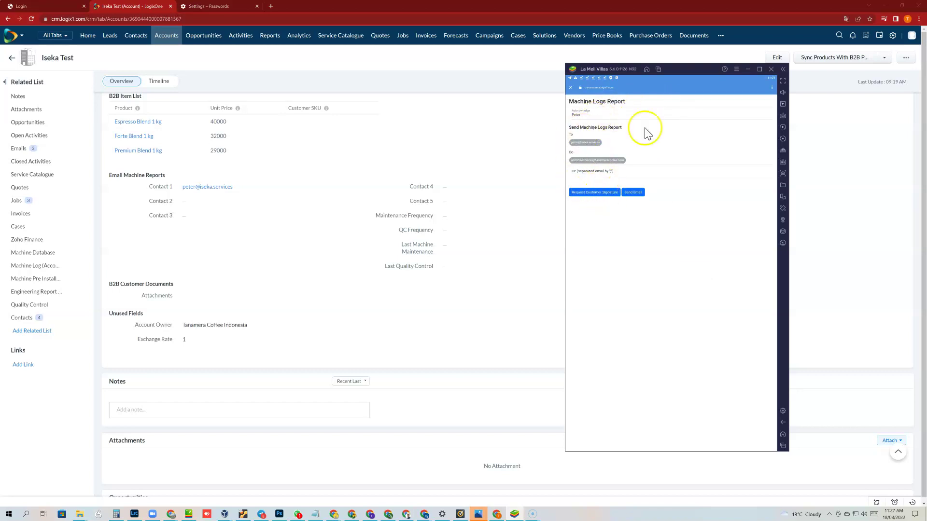
{"action": "left_click", "coordinate": [638, 193]}
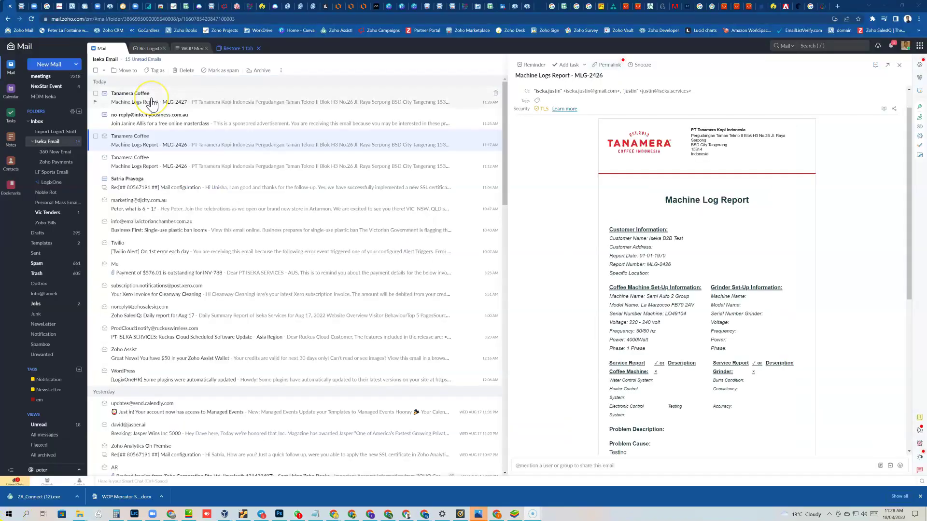
Step: In Zoho Mail, open the newest Machine Logs Report email, display its external images, and review the report through to the technician and acknowledgement section
{"action": "left_click", "coordinate": [152, 103]}
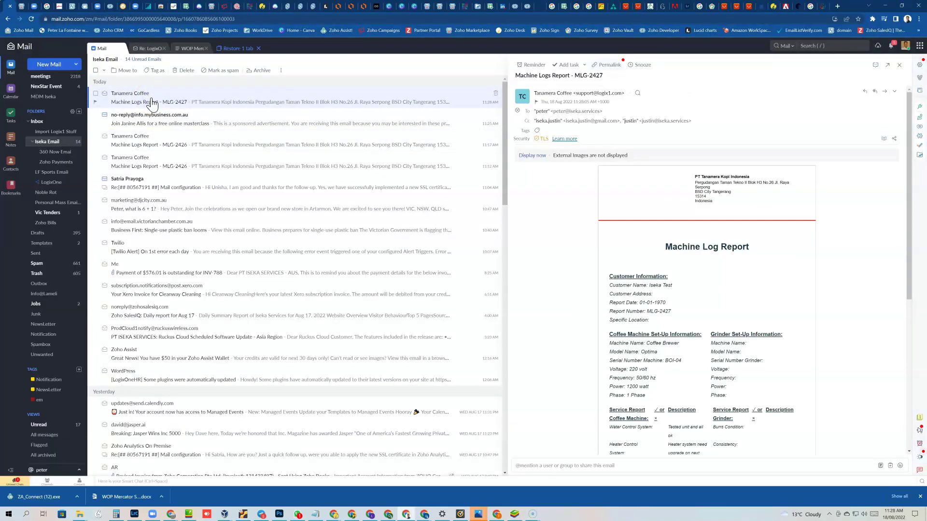
{"action": "left_click", "coordinate": [533, 155]}
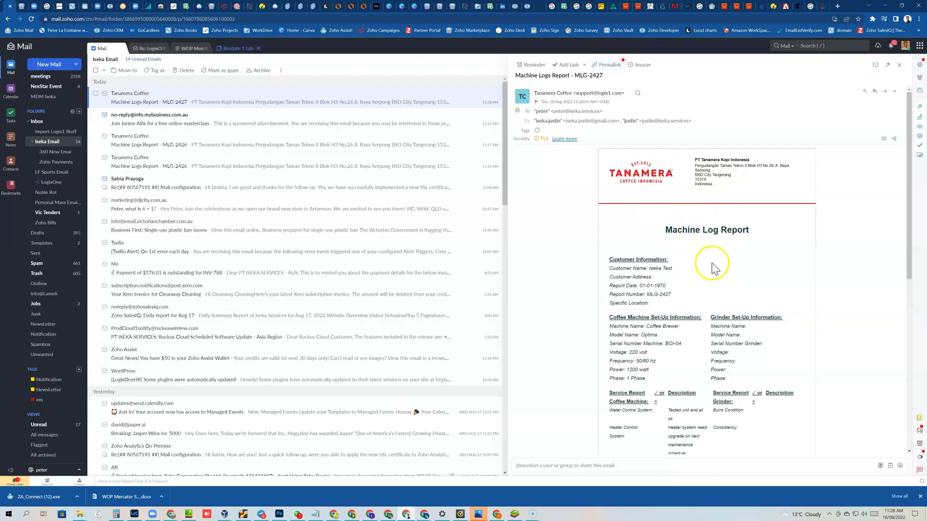
{"action": "scroll", "coordinate": [715, 269], "scroll_direction": "down", "scroll_amount": 2}
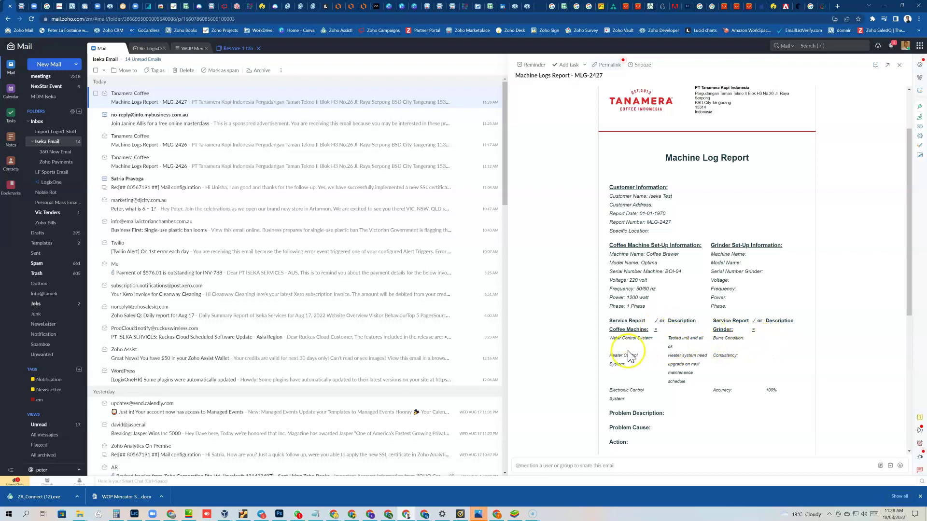
{"action": "scroll", "coordinate": [692, 339], "scroll_direction": "down", "scroll_amount": 2}
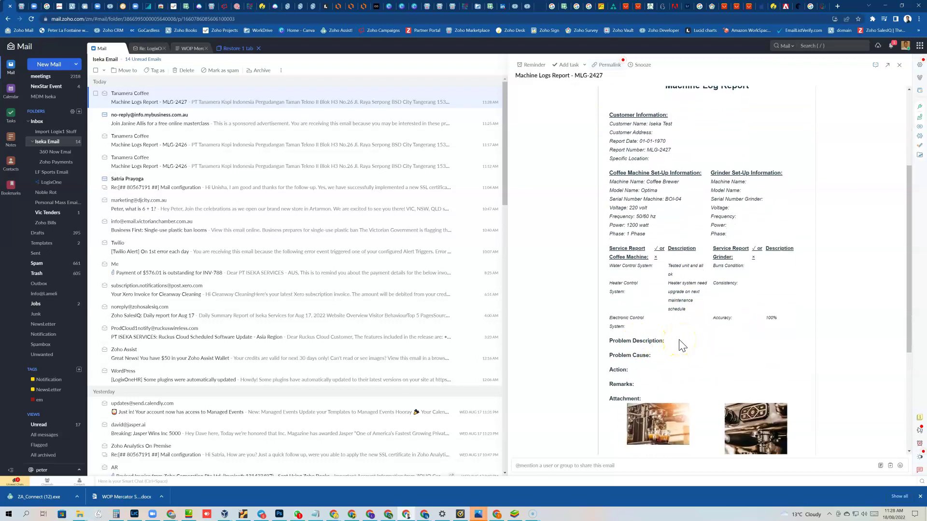
{"action": "scroll", "coordinate": [680, 345], "scroll_direction": "down", "scroll_amount": 2}
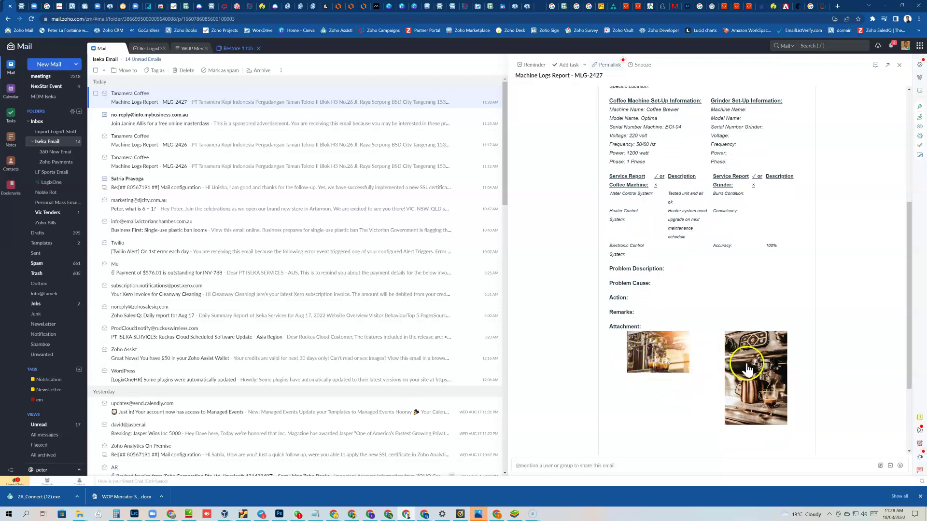
{"action": "scroll", "coordinate": [749, 370], "scroll_direction": "down", "scroll_amount": 1}
{"action": "scroll", "coordinate": [747, 370], "scroll_direction": "down", "scroll_amount": 2}
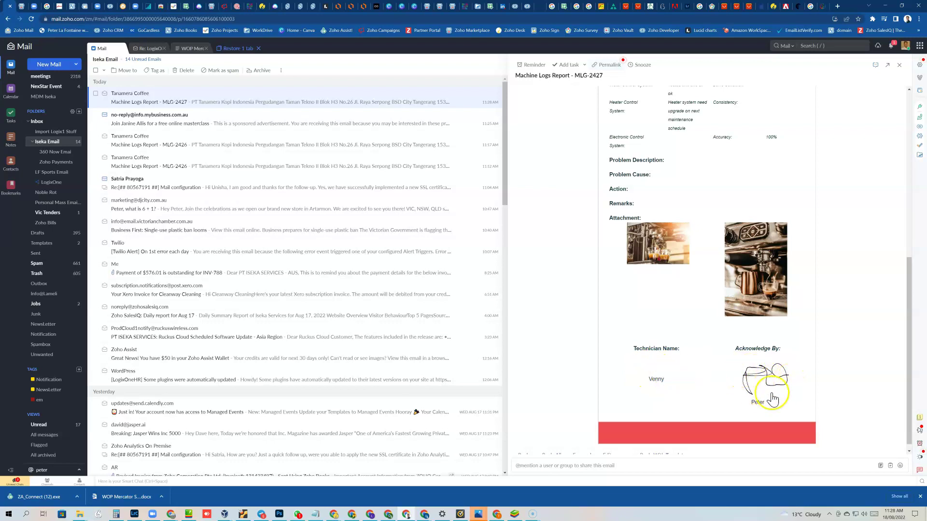
{"action": "scroll", "coordinate": [756, 389], "scroll_direction": "up", "scroll_amount": 8}
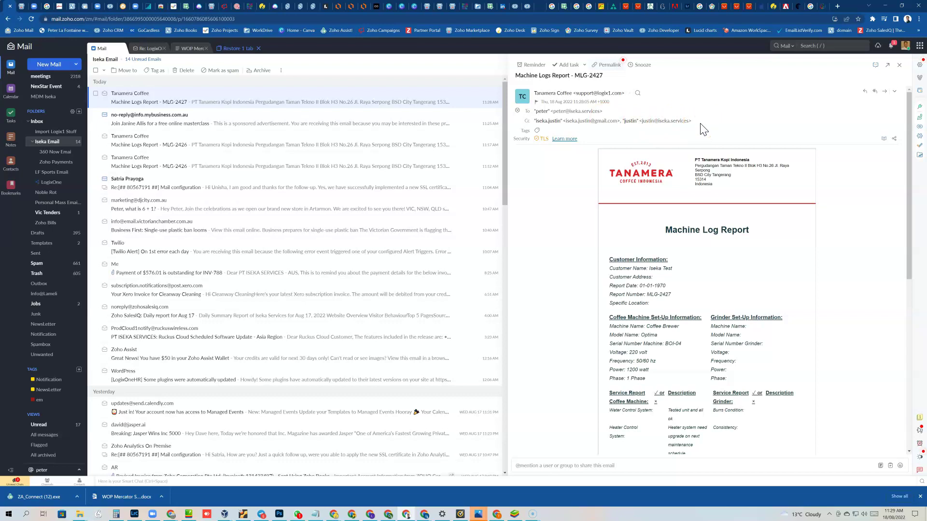
Step: Switch back to the CRM in the browser, reload the Iseka Test account, and open its new machine log record
{"action": "key", "text": "alt+Tab"}
{"action": "key", "text": "alt+Tab"}
{"action": "key", "text": "alt+Tab"}
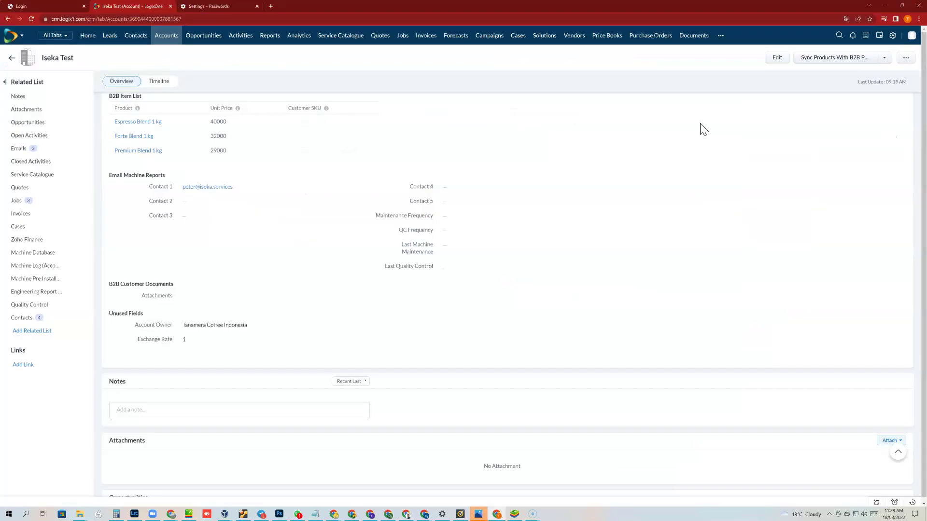
{"action": "left_click", "coordinate": [31, 18]}
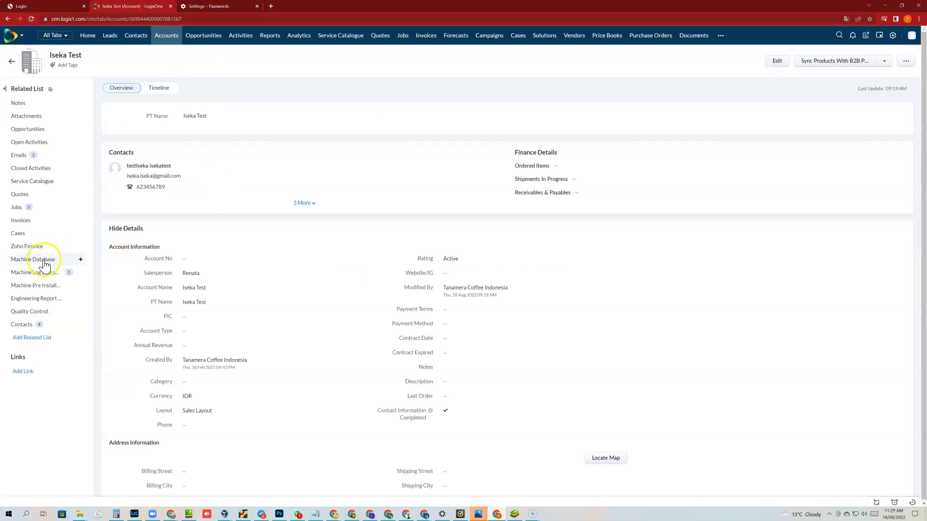
{"action": "left_click", "coordinate": [33, 272]}
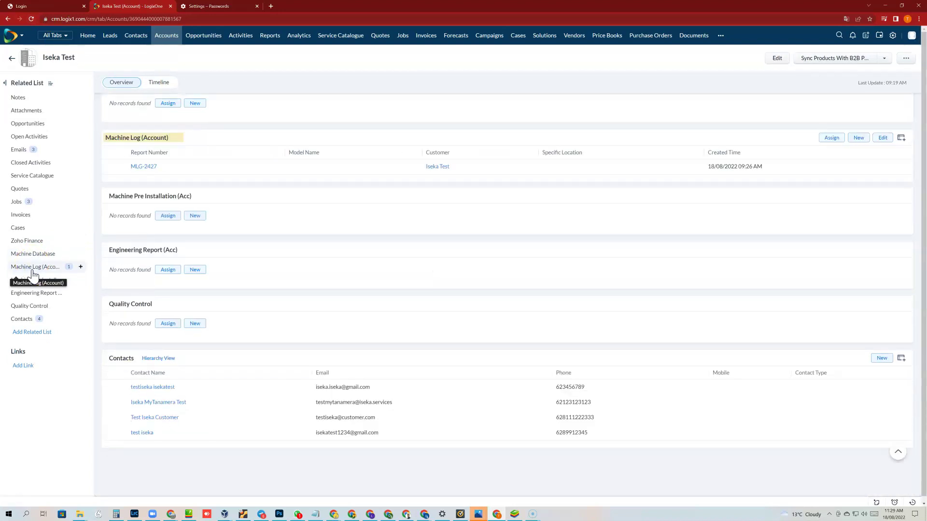
{"action": "left_click", "coordinate": [143, 166]}
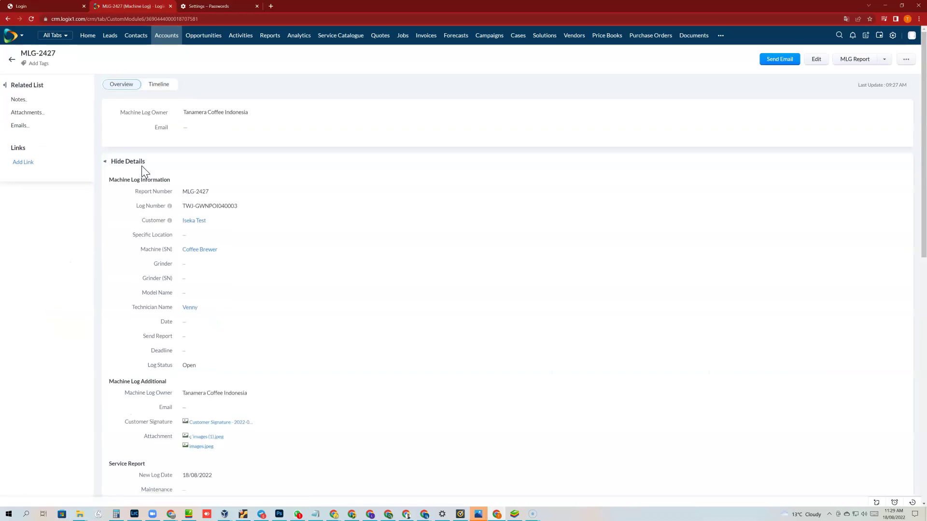
Step: Review the machine log's attachments, customer signature and service report fields, and return to the Iseka Test account
{"action": "scroll", "coordinate": [273, 259], "scroll_direction": "down", "scroll_amount": 3}
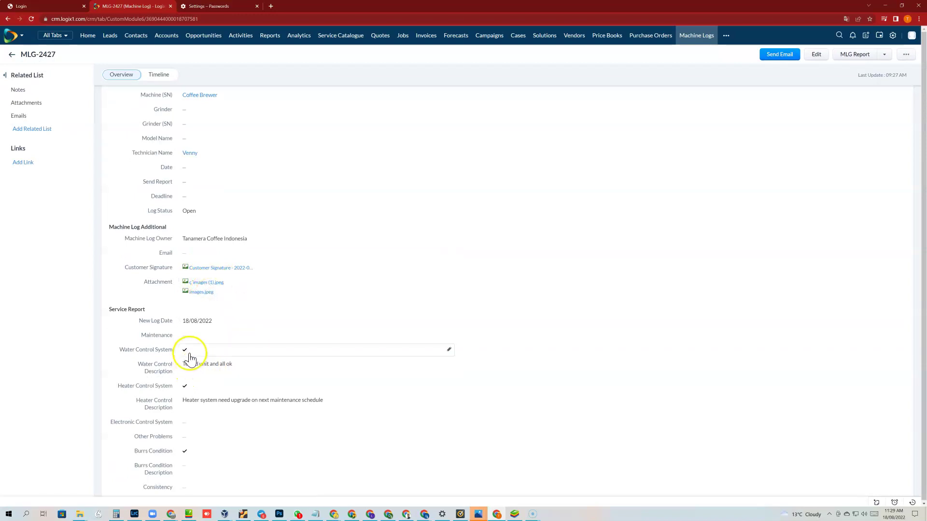
{"action": "scroll", "coordinate": [255, 367], "scroll_direction": "down", "scroll_amount": 1}
{"action": "scroll", "coordinate": [258, 368], "scroll_direction": "down", "scroll_amount": 1}
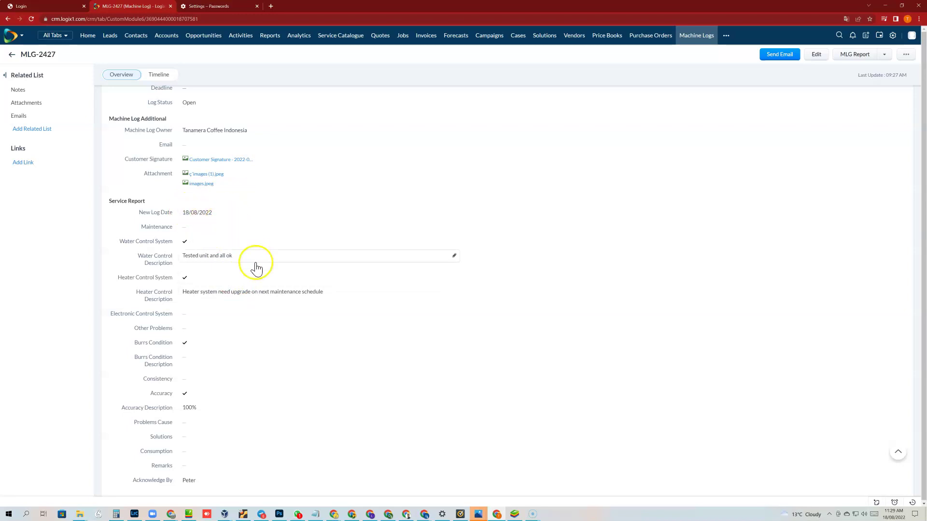
{"action": "scroll", "coordinate": [260, 289], "scroll_direction": "down", "scroll_amount": 2}
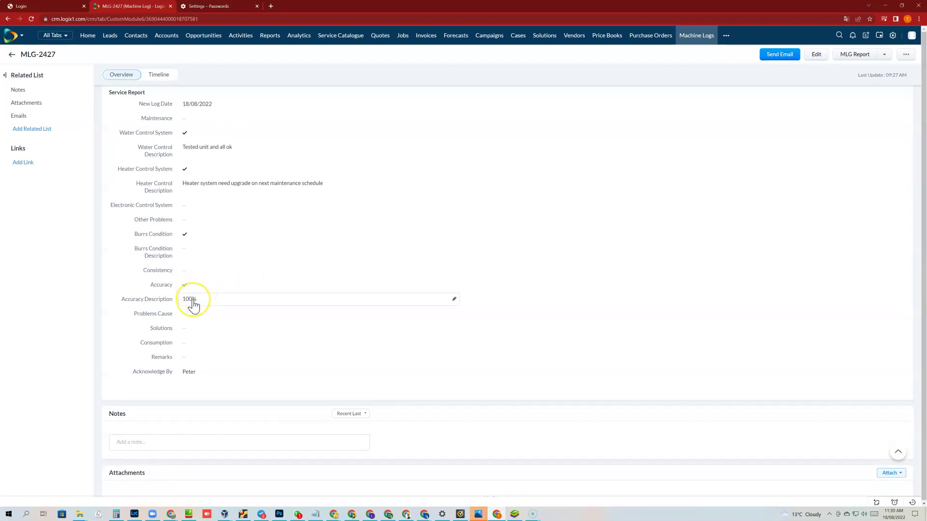
{"action": "scroll", "coordinate": [244, 256], "scroll_direction": "up", "scroll_amount": 7}
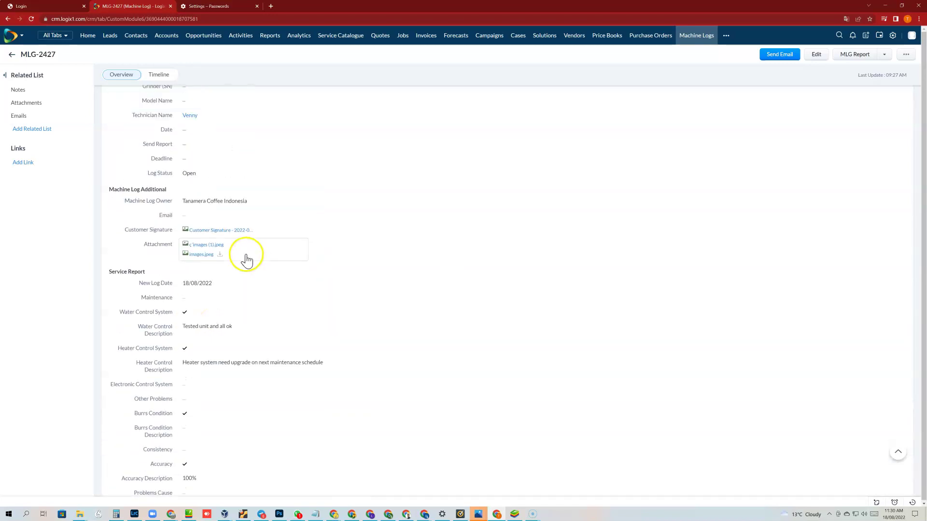
{"action": "scroll", "coordinate": [246, 260], "scroll_direction": "up", "scroll_amount": 1}
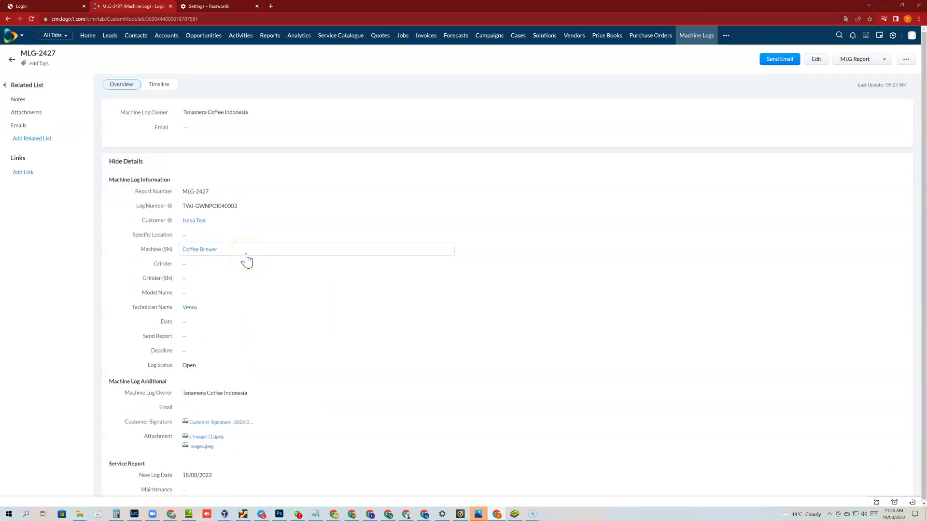
{"action": "left_click", "coordinate": [194, 225]}
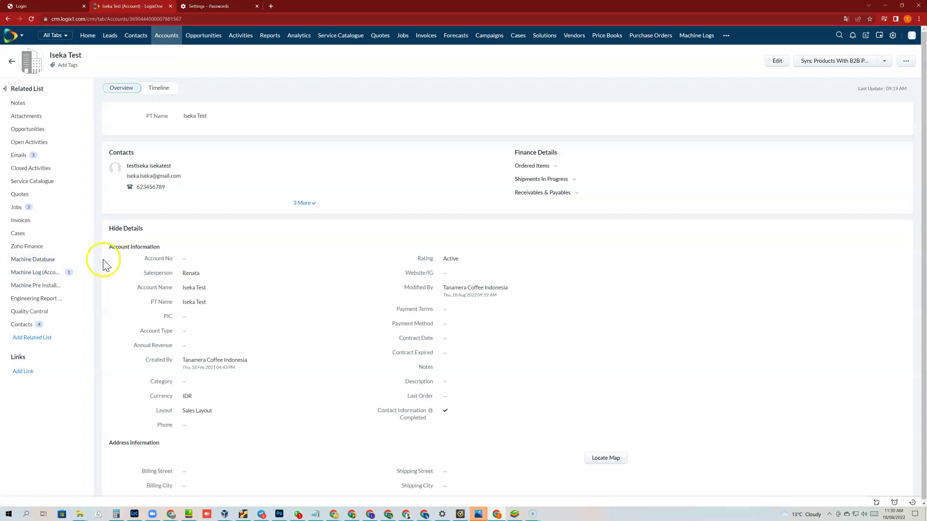
{"action": "left_click", "coordinate": [80, 263]}
Step: Switch to the mobile CRM in the emulator, reopen the machine log's MLG Report, and bring up the customer signature request
{"action": "key", "text": "alt+Tab"}
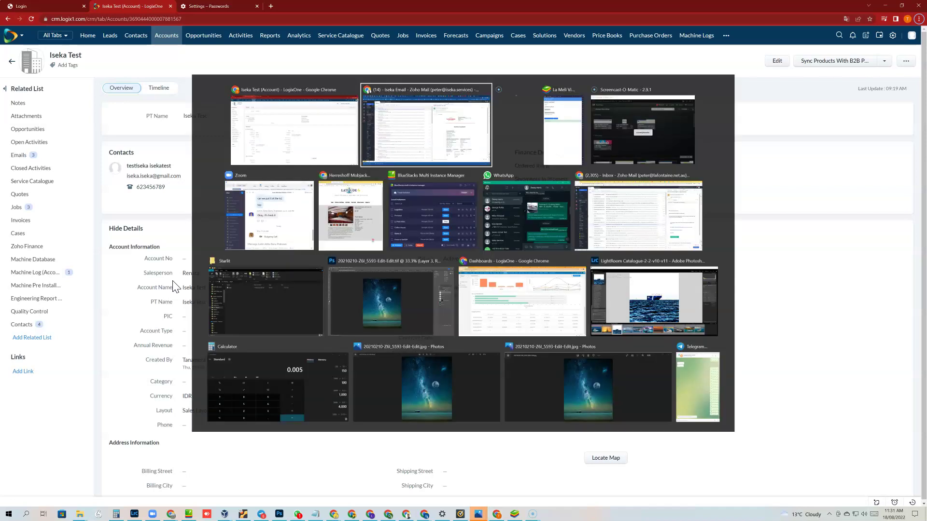
{"action": "key", "text": "alt+Tab"}
{"action": "key", "text": "alt+Tab"}
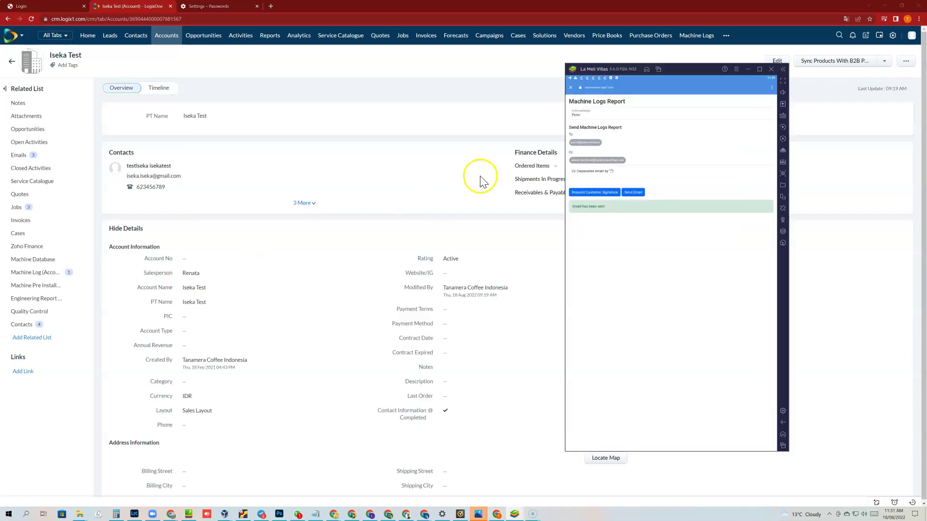
{"action": "left_click", "coordinate": [570, 88]}
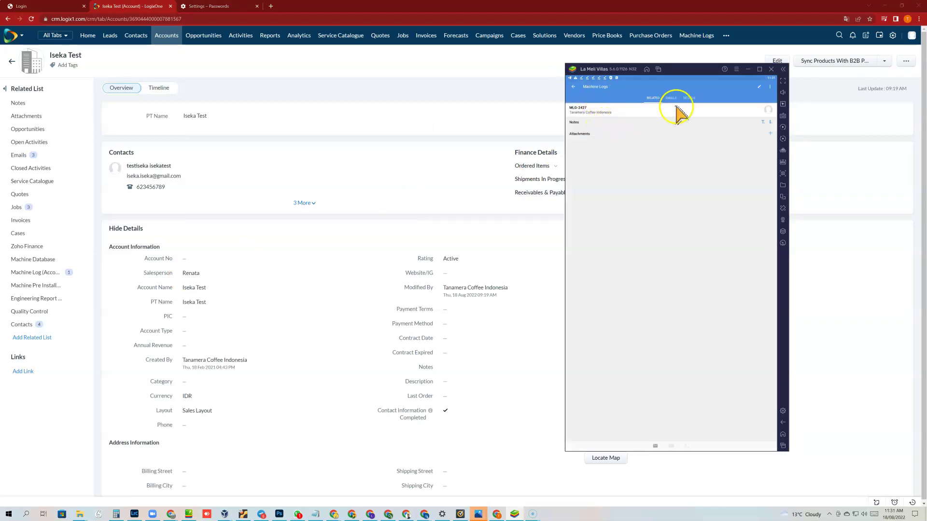
{"action": "left_click", "coordinate": [769, 87]}
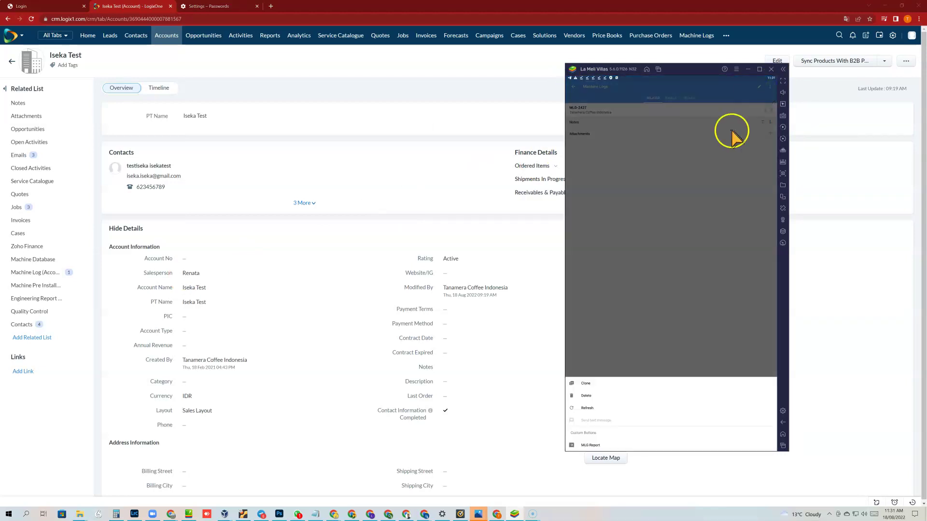
{"action": "left_click", "coordinate": [597, 445]}
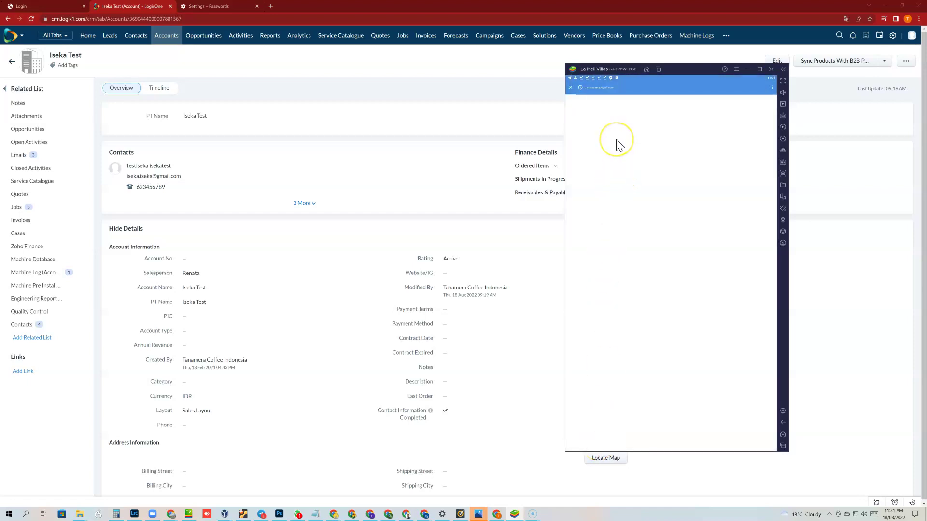
{"action": "left_click", "coordinate": [599, 193]}
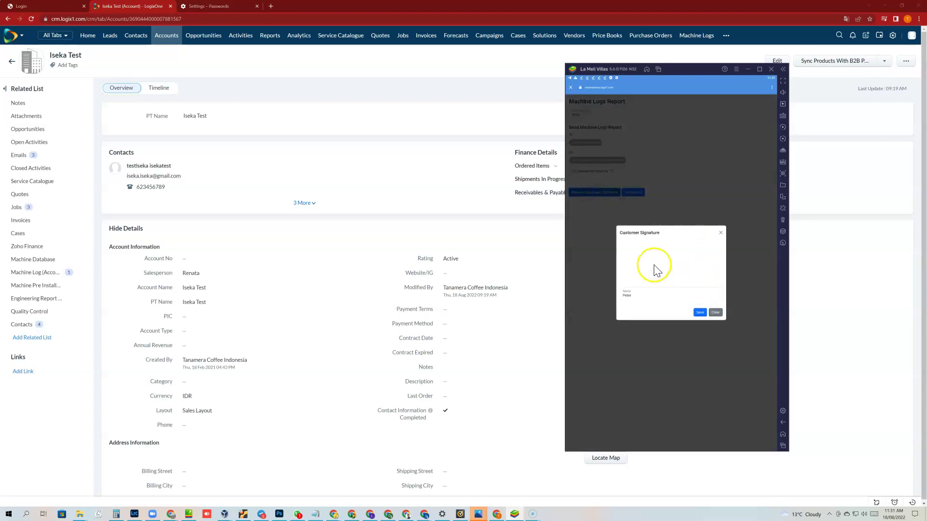